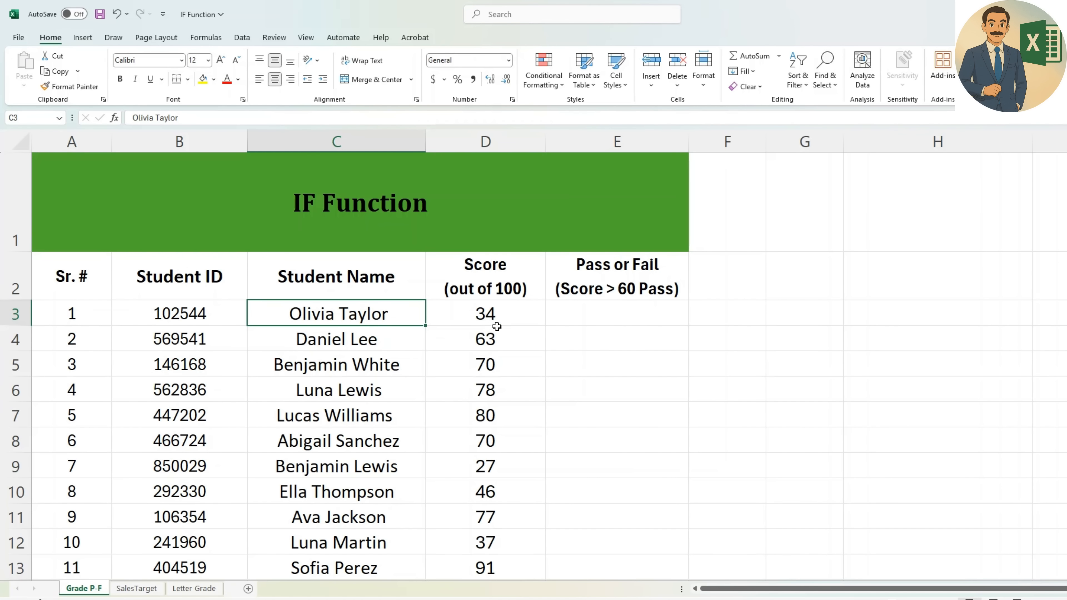
- Review the student names, their scores and the pass criterion in the Pass or Fail header on the Grade P-F sheet
{"action": "key", "text": "shift+Down"}
{"action": "key", "text": "shift+Down"}
{"action": "key", "text": "shift+Down"}
{"action": "key", "text": "shift+Down"}
{"action": "key", "text": "shift+Down"}
{"action": "key", "text": "shift+Down"}
{"action": "key", "text": "shift+Down"}
{"action": "left_click", "coordinate": [485, 312], "text": "ctrl"}
{"action": "left_click_drag", "start_coordinate": [485, 312], "coordinate": [483, 441]}
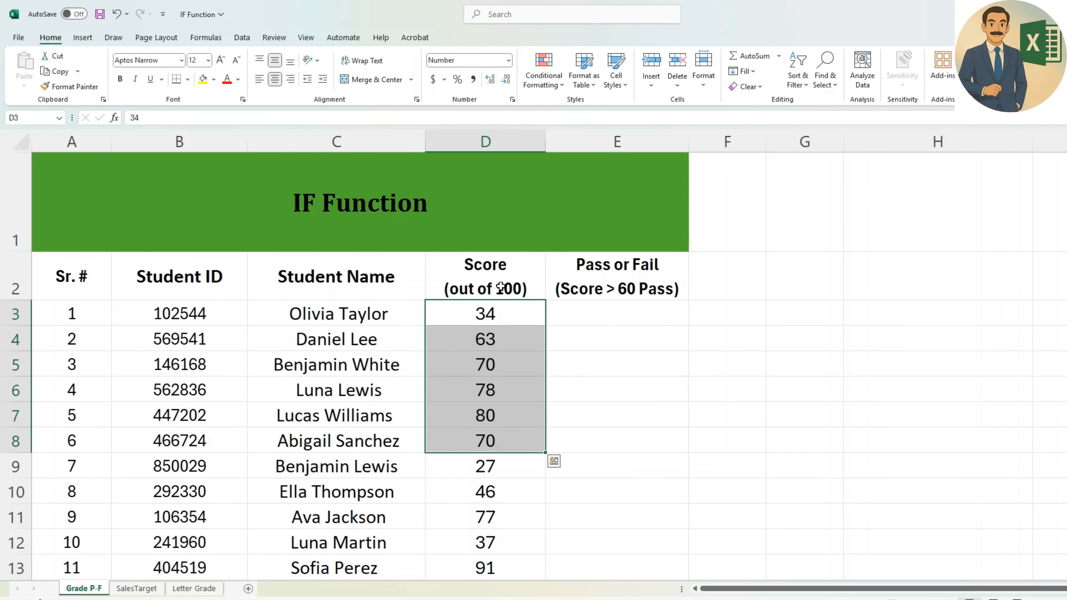
{"action": "left_click_drag", "start_coordinate": [505, 313], "coordinate": [503, 483]}
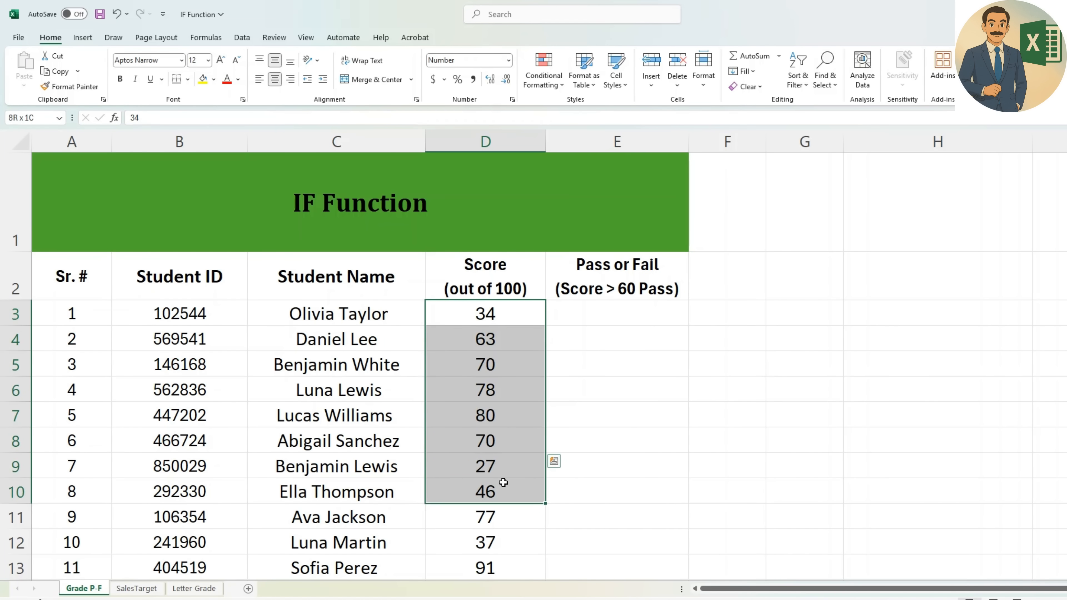
{"action": "left_click", "coordinate": [561, 317]}
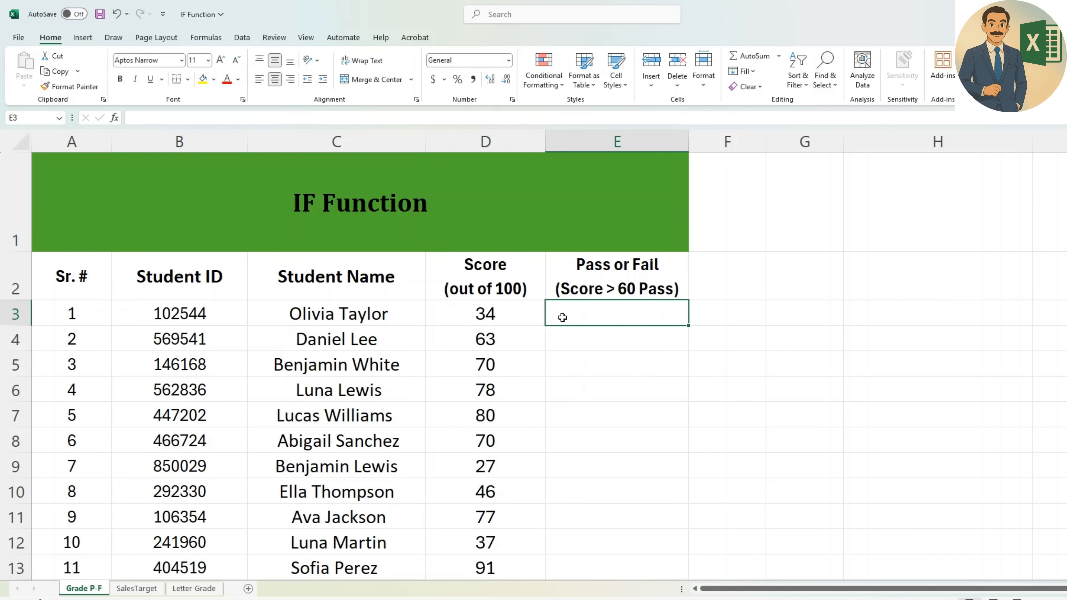
{"action": "left_click", "coordinate": [516, 311]}
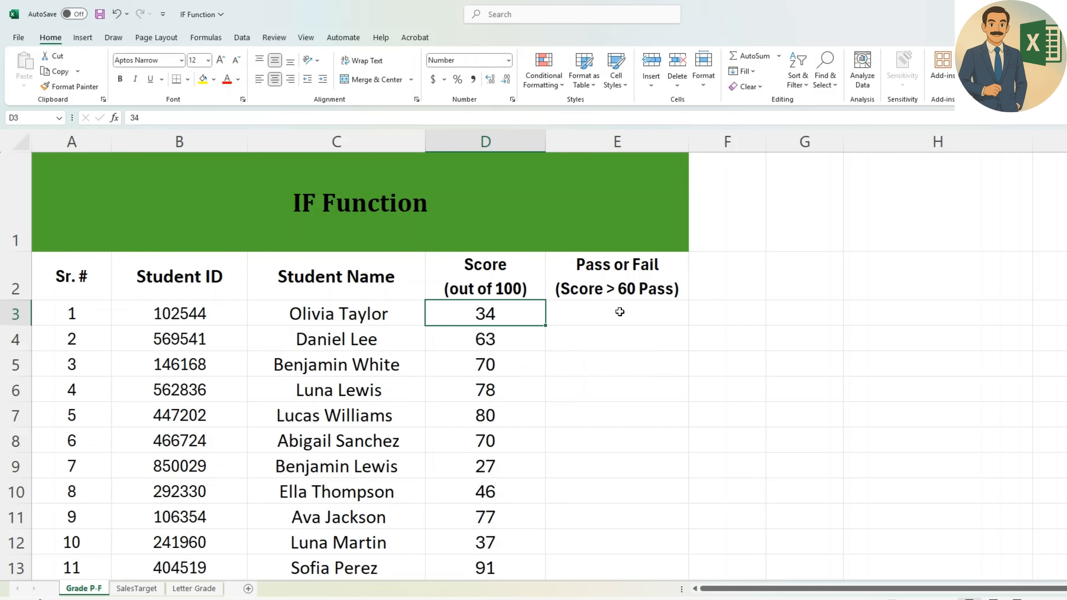
{"action": "left_click", "coordinate": [579, 294]}
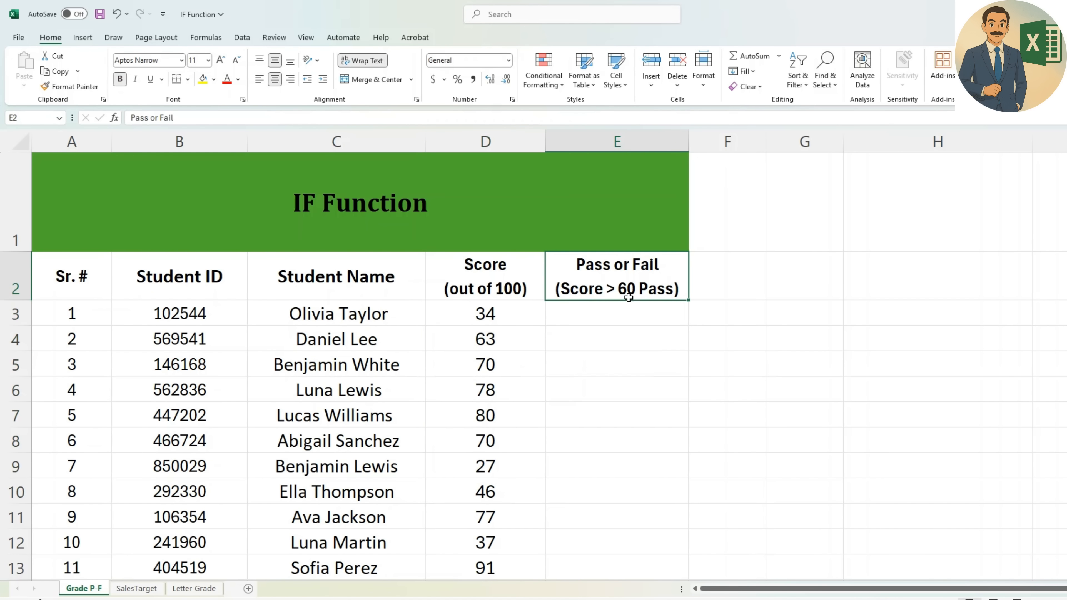
- Enter Fail in E3 and Pass in E4 as manual sample results, and clear both cells
{"action": "left_click", "coordinate": [629, 318]}
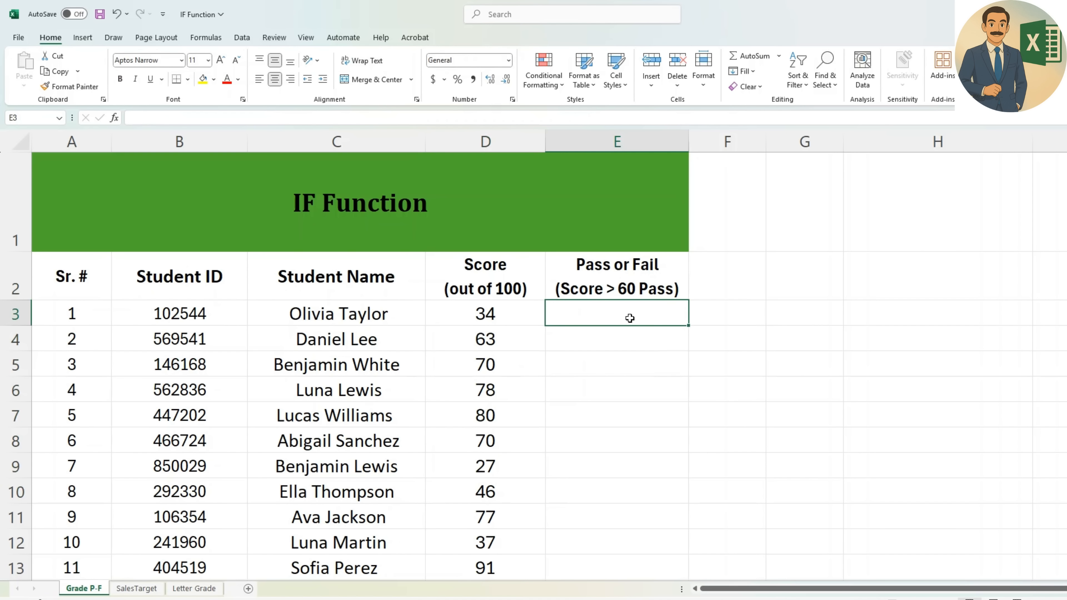
{"action": "type", "text": "Fail"}
{"action": "key", "text": "Return"}
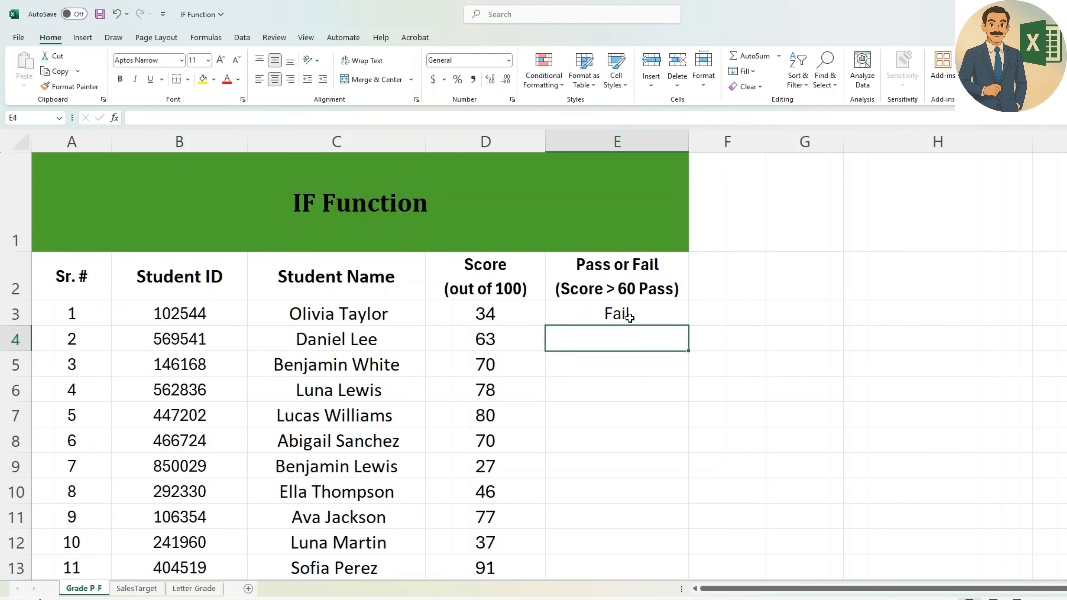
{"action": "type", "text": "Pass"}
{"action": "key", "text": "Return"}
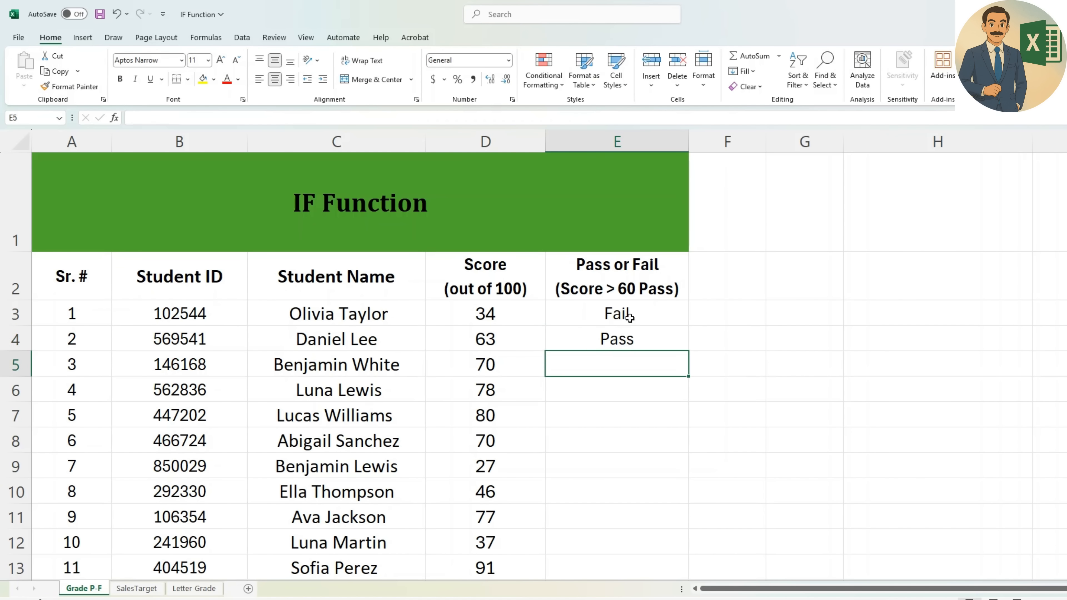
{"action": "left_click", "coordinate": [629, 318]}
{"action": "key", "text": "shift+Down"}
{"action": "key", "text": "Delete"}
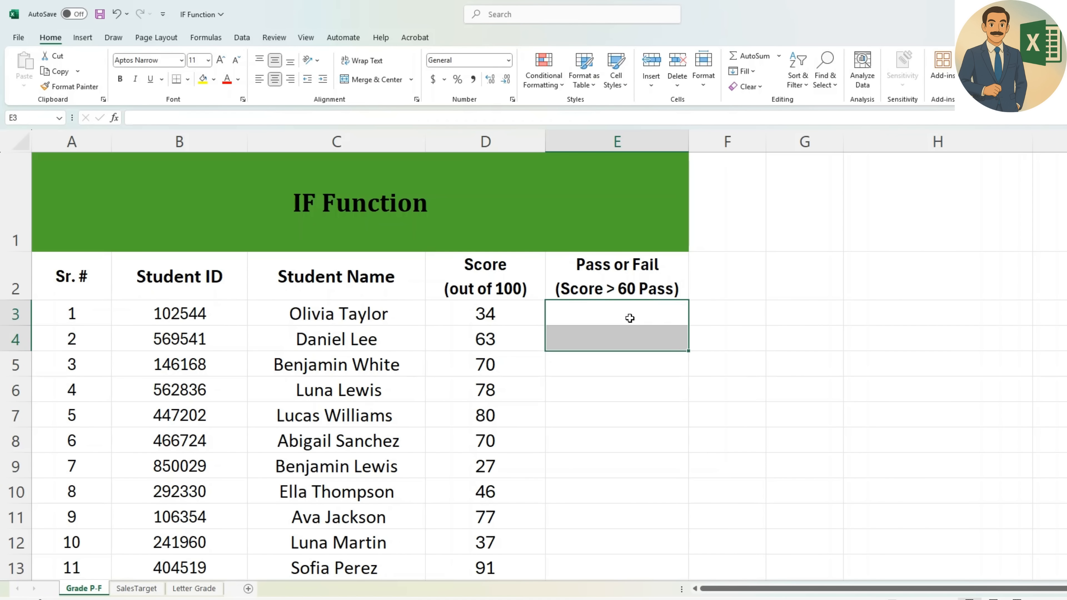
- Enter the formula =IF(D3>=60,"Pass","Fail") in E3 to grade the first student's score
{"action": "left_click", "coordinate": [629, 318]}
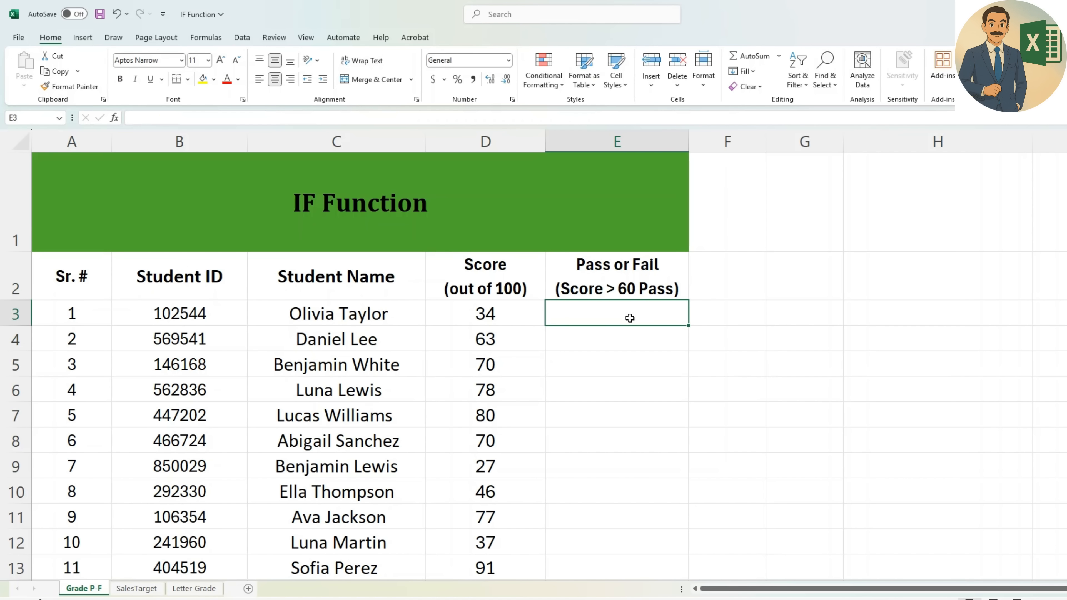
{"action": "type", "text": "=IF"}
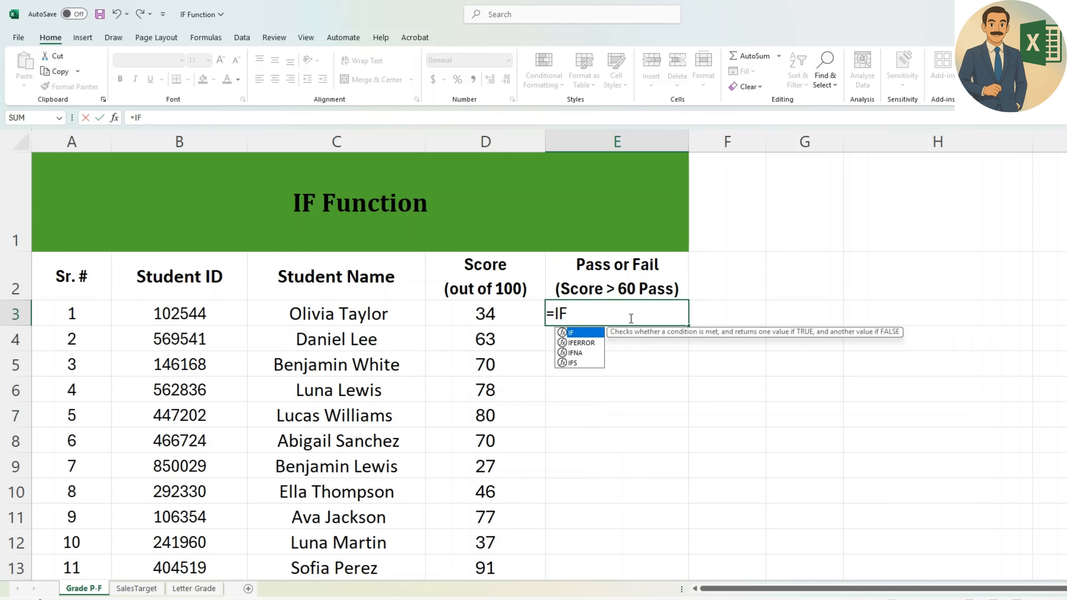
{"action": "type", "text": "("}
{"action": "key", "text": "Left"}
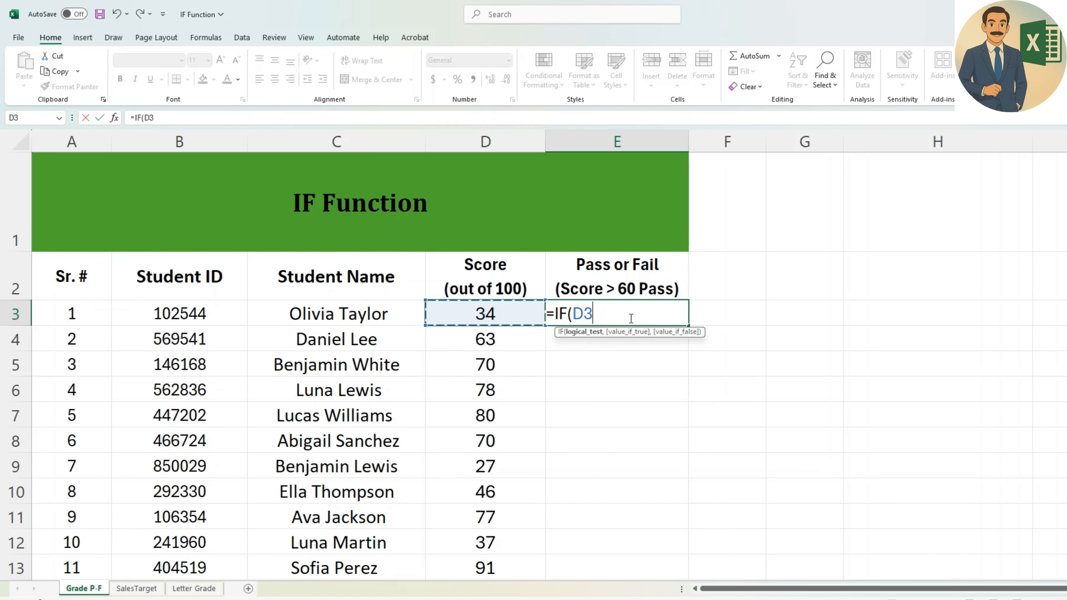
{"action": "type", "text": ">"}
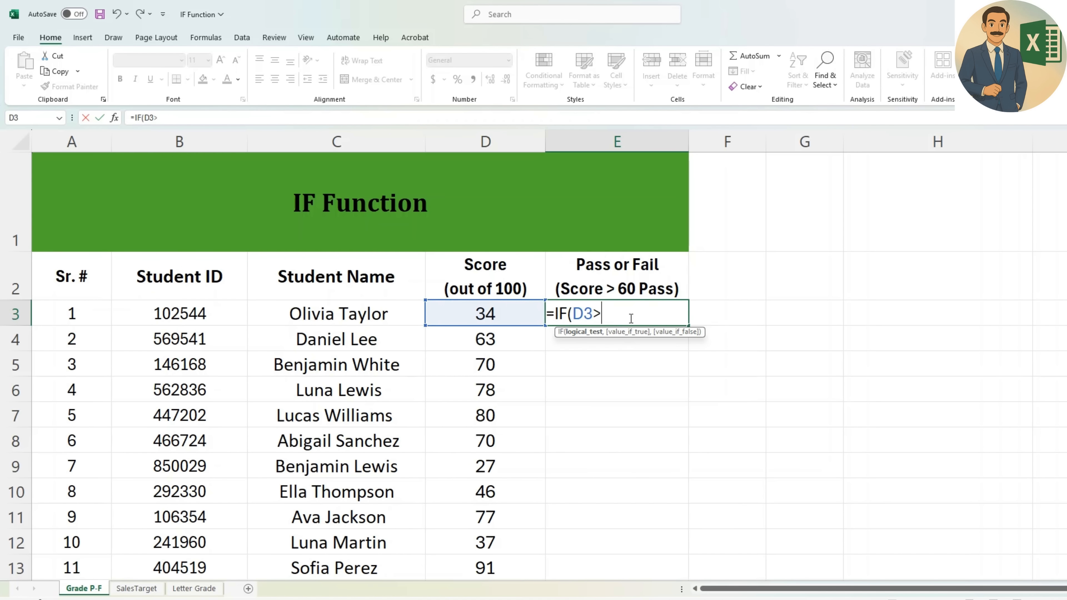
{"action": "type", "text": "=60,\"Pass\","}
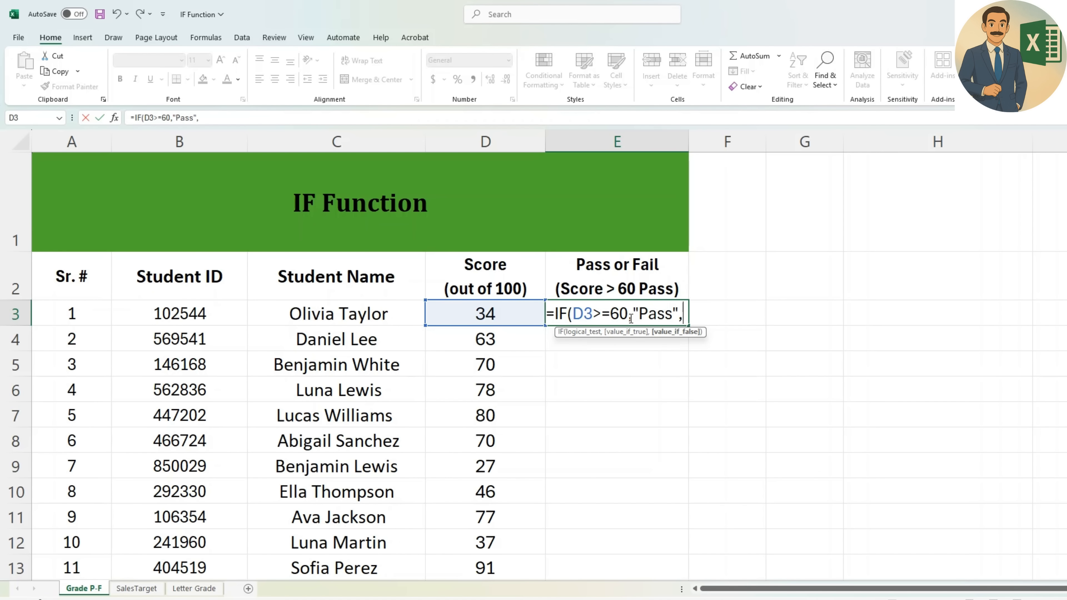
{"action": "type", "text": "\""}
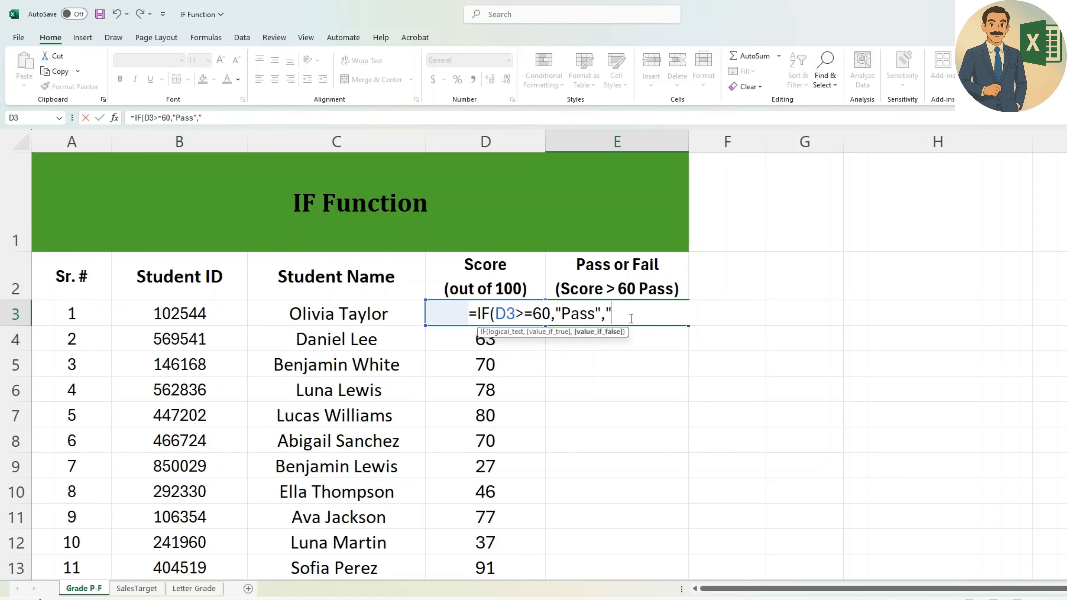
{"action": "type", "text": "Fail\")"}
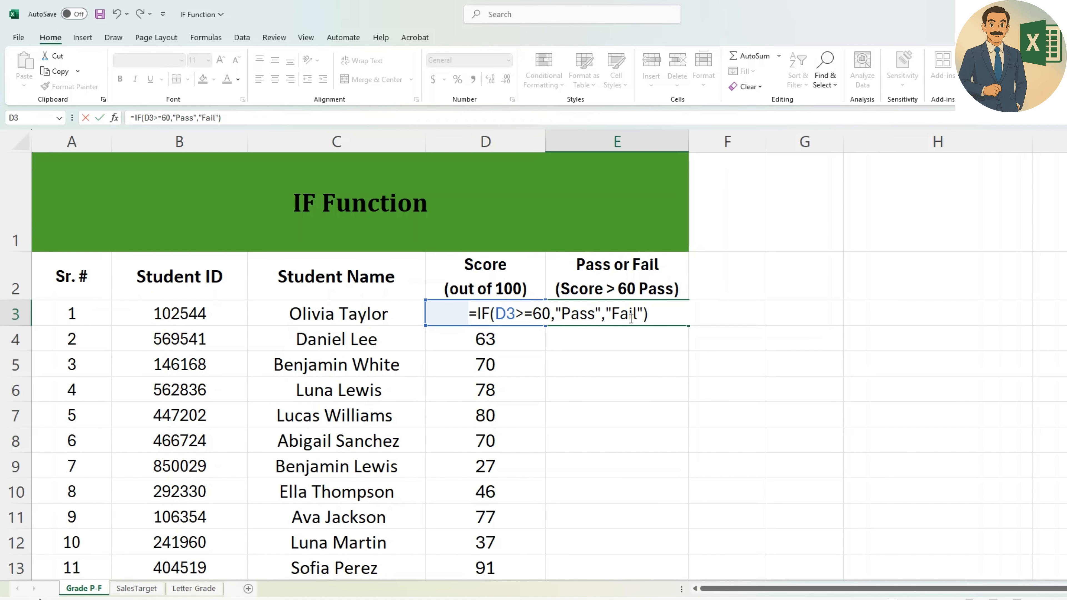
{"action": "key", "text": "Return"}
{"action": "left_click", "coordinate": [629, 317]}
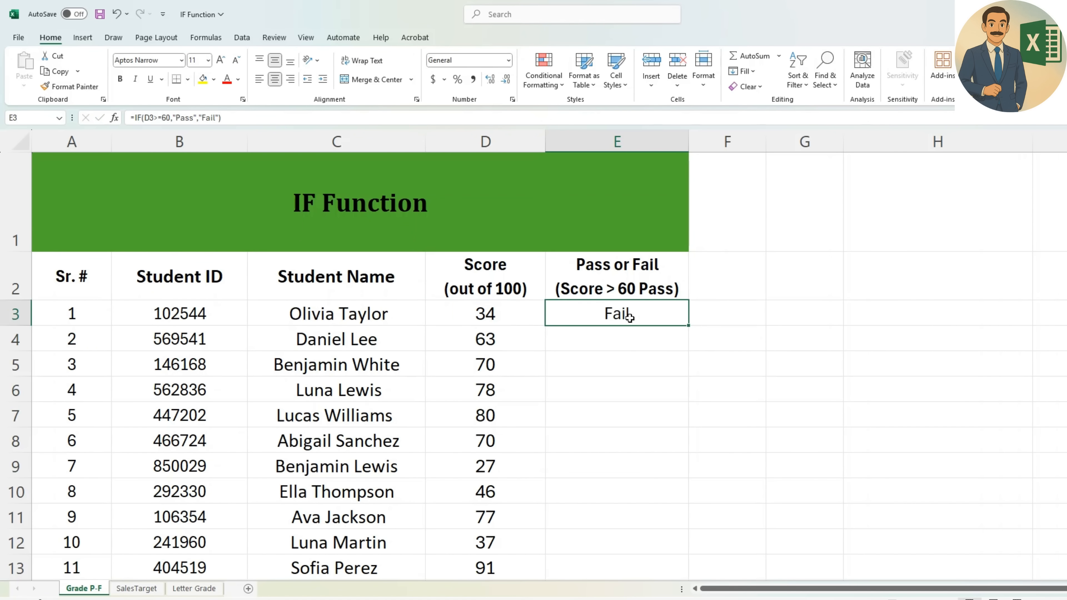
- Copy the formula from E3 and paste it into E4:E52 for all remaining students
{"action": "left_click", "coordinate": [537, 308]}
{"action": "key", "text": "Right"}
{"action": "key", "text": "ctrl+c"}
{"action": "key", "text": "Down"}
{"action": "key", "text": "Left"}
{"action": "key", "text": "ctrl+shift+Down"}
{"action": "key", "text": "Right"}
{"action": "key", "text": "Down"}
{"action": "key", "text": "Left"}
{"action": "key", "text": "Up"}
{"action": "key", "text": "Right"}
{"action": "key", "text": "Up"}
{"action": "key", "text": "Down"}
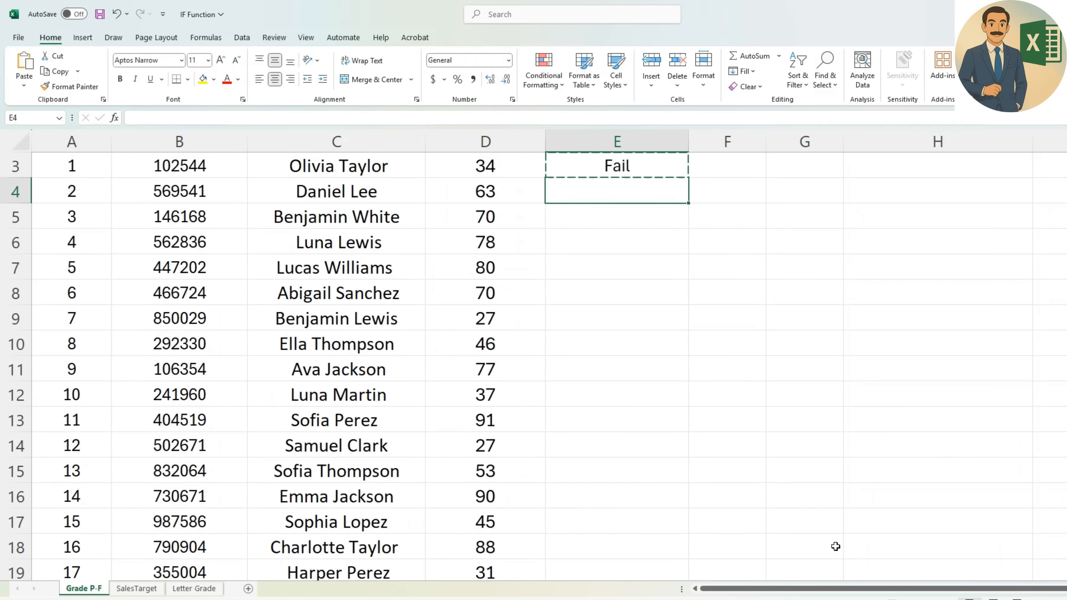
{"action": "key", "text": "shift+Page_Down"}
{"action": "key", "text": "shift+Page_Down"}
{"action": "key", "text": "shift+Page_Down"}
{"action": "key", "text": "shift+Page_Down"}
{"action": "key", "text": "shift+Page_Up"}
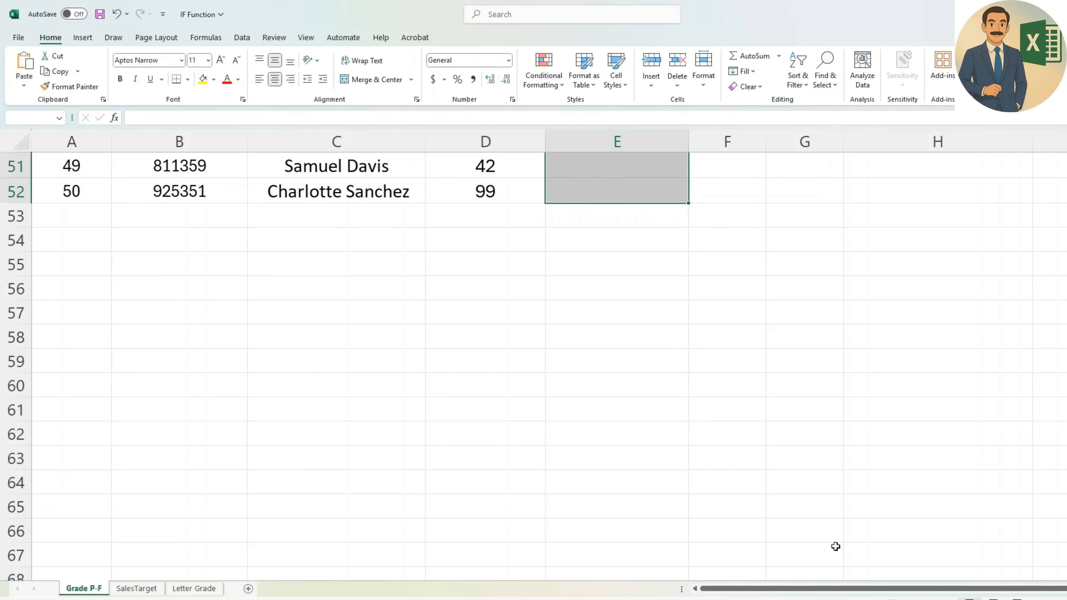
{"action": "key", "text": "ctrl+v"}
- Compare the scores in column D with the Pass or Fail results from row 4 to row 9
{"action": "key", "text": "Down"}
{"action": "key", "text": "Up"}
{"action": "key", "text": "Left"}
{"action": "key", "text": "Right"}
{"action": "key", "text": "Left"}
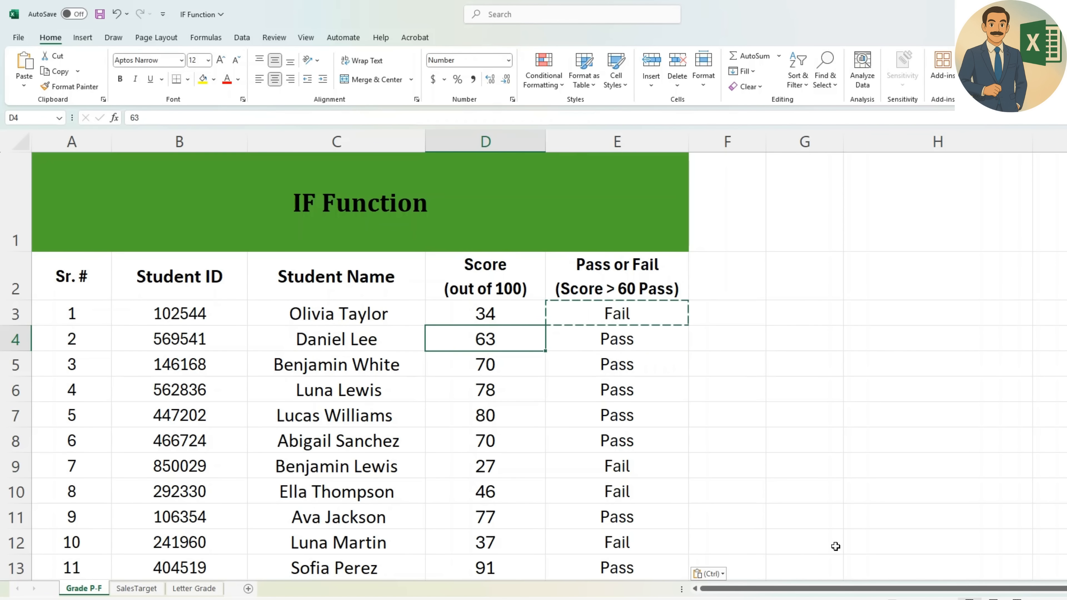
{"action": "key", "text": "Down"}
{"action": "key", "text": "Down"}
{"action": "key", "text": "Down"}
{"action": "key", "text": "Down"}
{"action": "key", "text": "Down"}
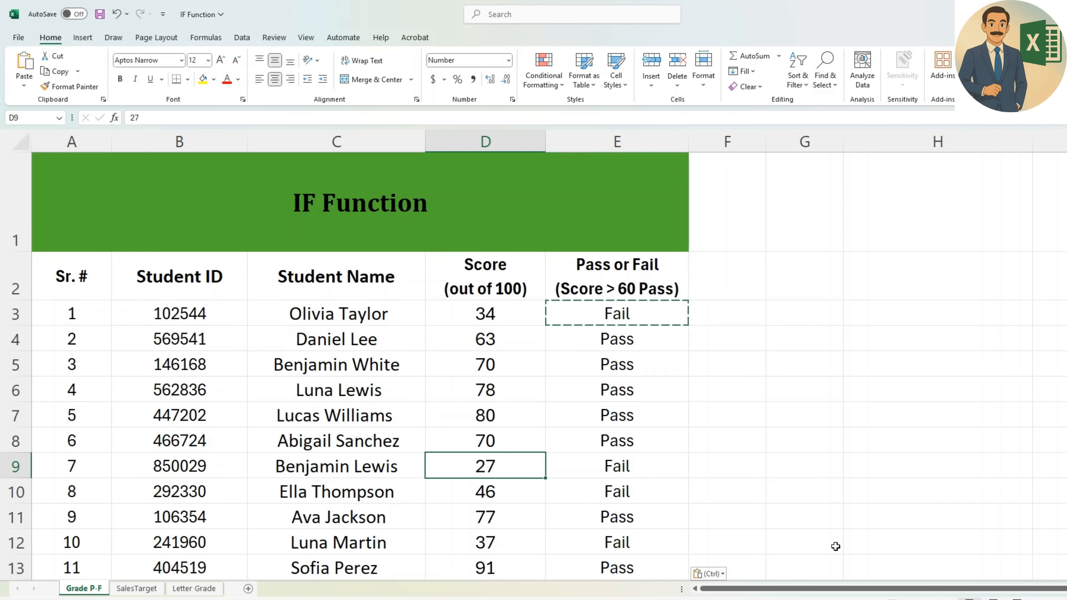
{"action": "key", "text": "Right"}
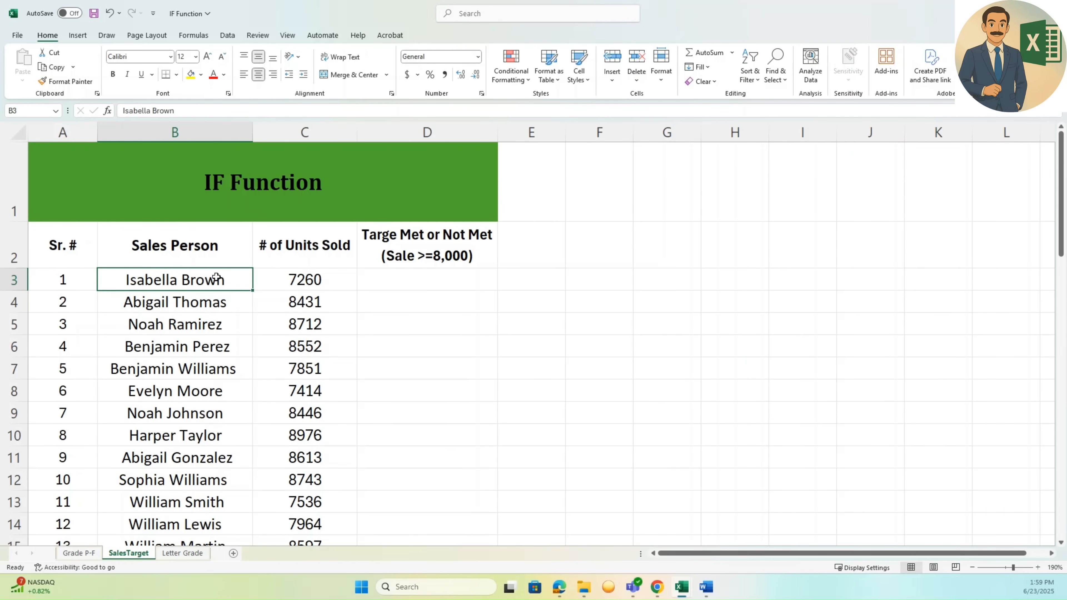
- Review the salespeople, the units sold and the target criterion in the D2 header on the SalesTarget sheet
{"action": "left_click_drag", "start_coordinate": [216, 277], "coordinate": [216, 364]}
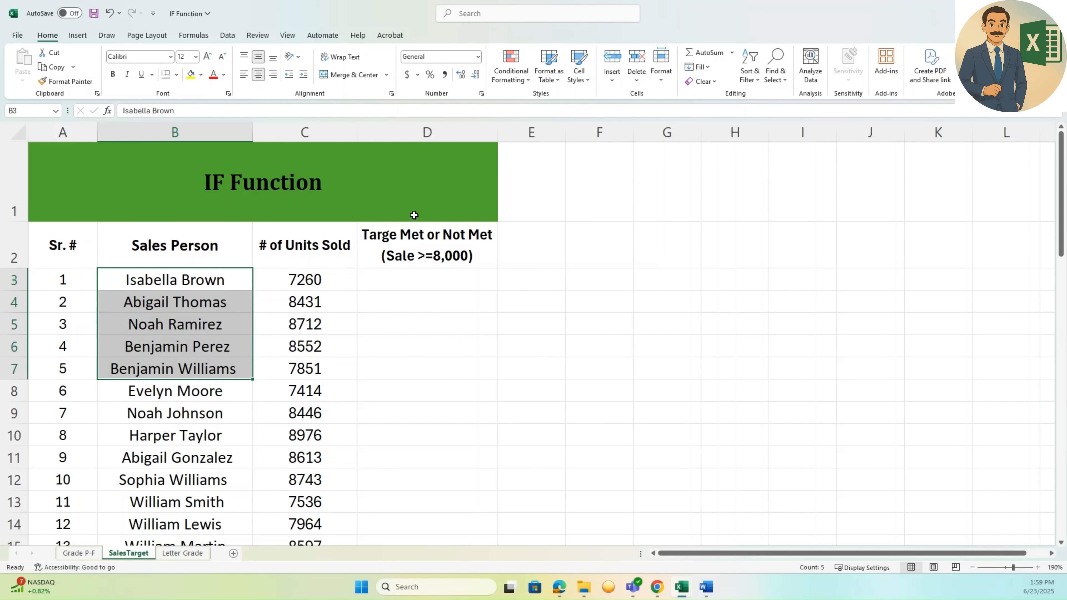
{"action": "left_click", "coordinate": [333, 273]}
{"action": "mouse_move", "coordinate": [335, 278]}
{"action": "left_mouse_down"}
{"action": "mouse_move", "coordinate": [331, 302]}
{"action": "mouse_move", "coordinate": [332, 285]}
{"action": "left_mouse_up"}
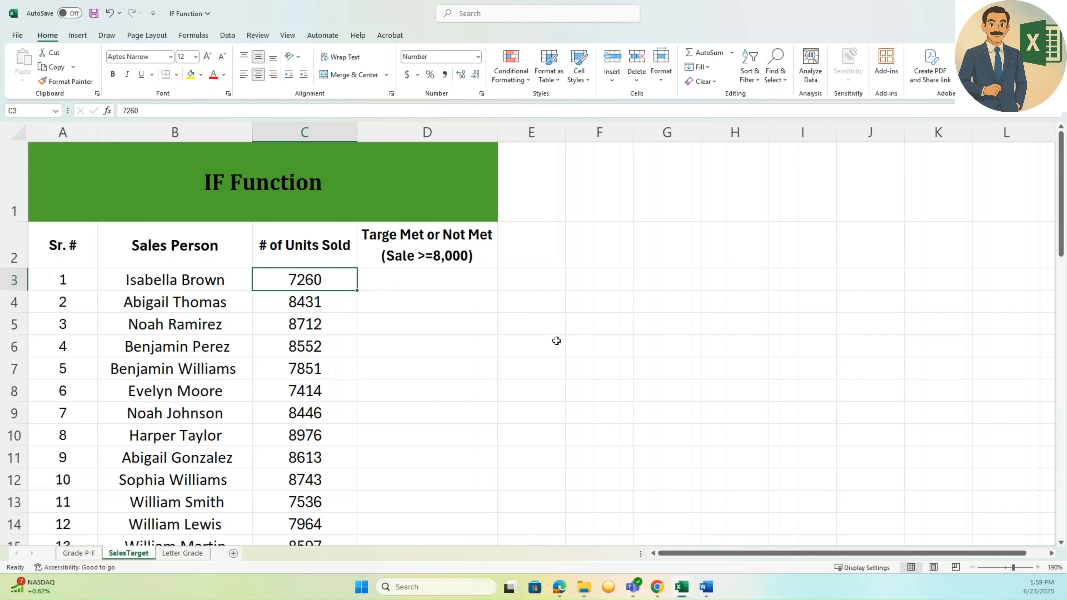
{"action": "left_click", "coordinate": [452, 275]}
{"action": "left_click", "coordinate": [448, 247]}
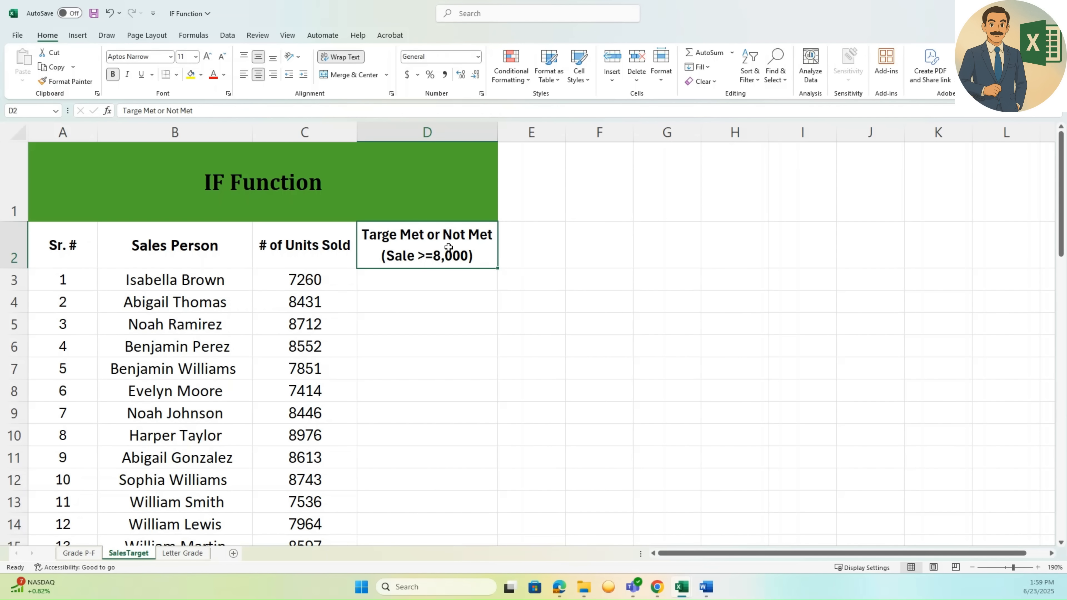
{"action": "left_click", "coordinate": [596, 365]}
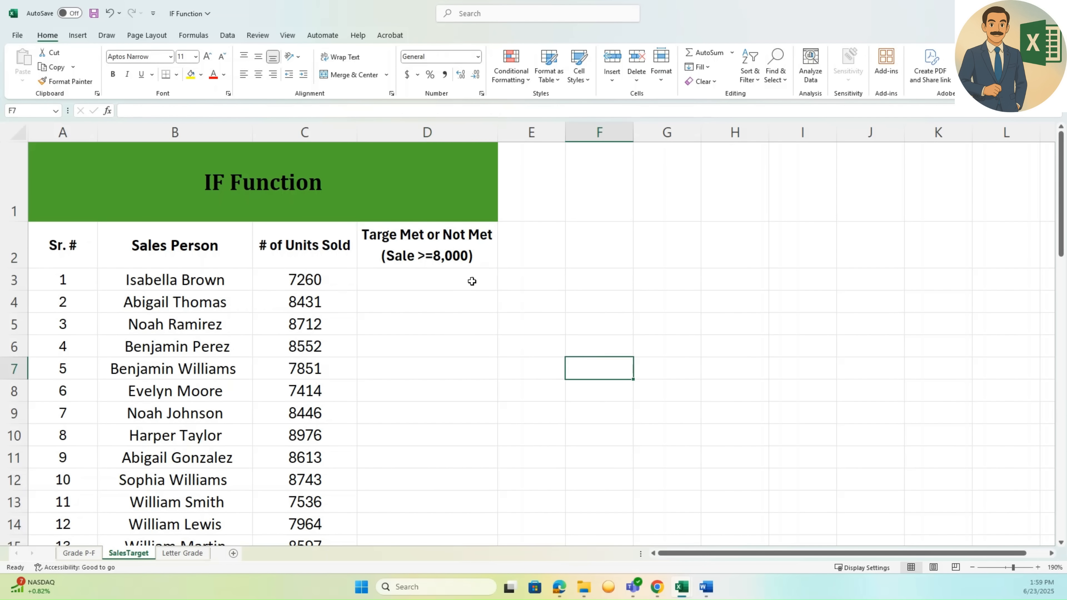
{"action": "left_click", "coordinate": [455, 282]}
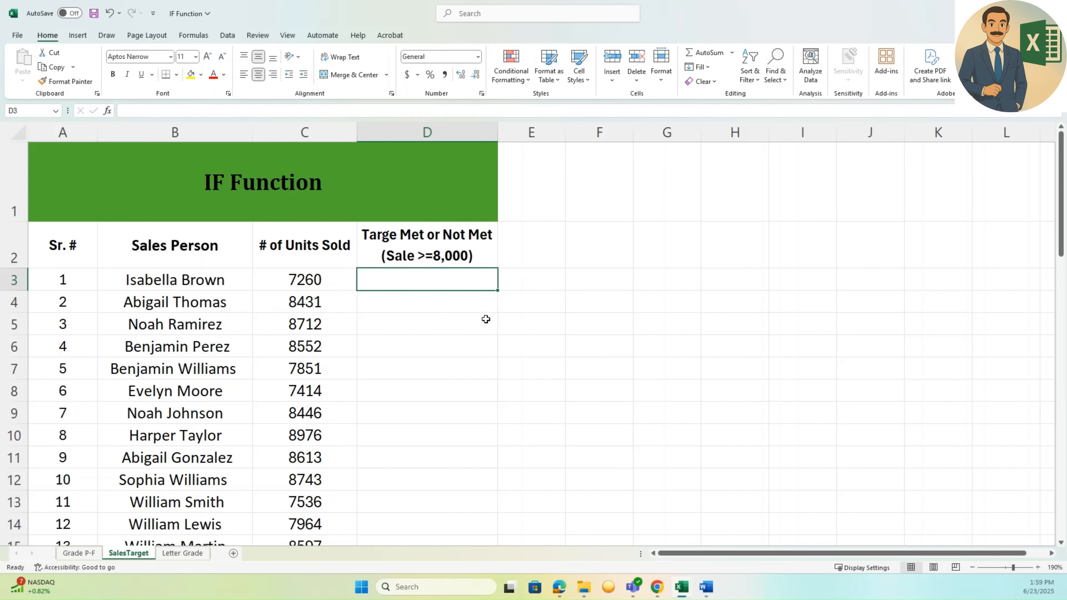
{"action": "key", "text": "Left"}
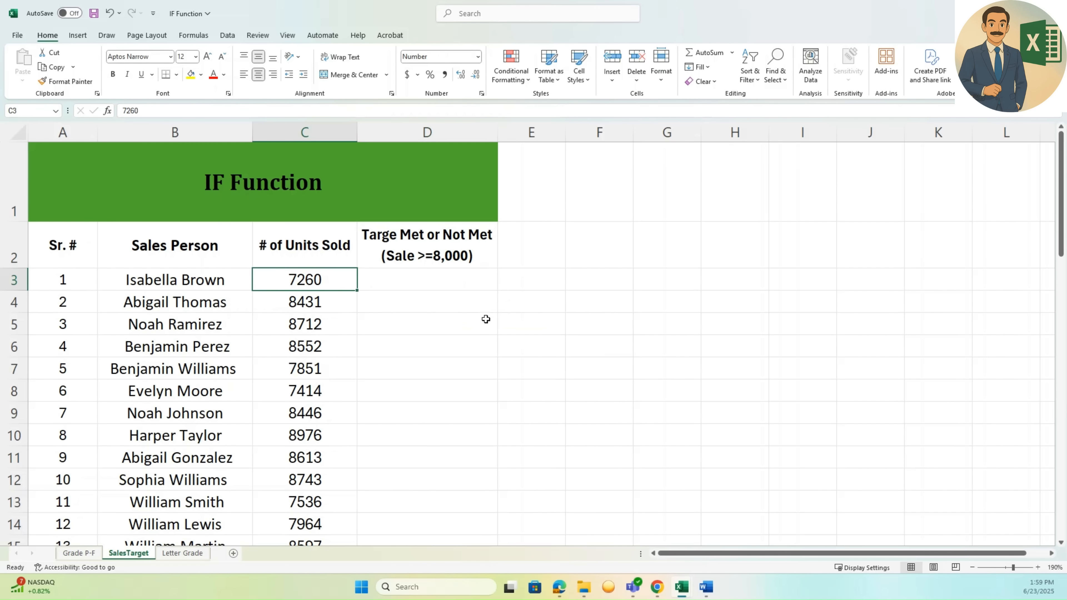
{"action": "key", "text": "Right"}
{"action": "key", "text": "Up"}
{"action": "key", "text": "Down"}
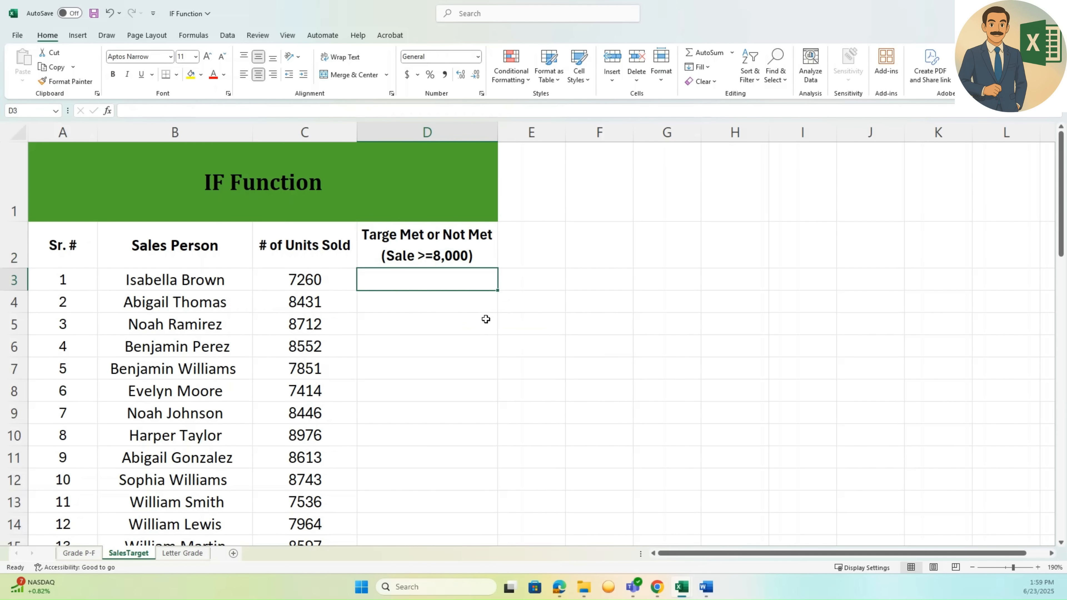
- Enter Not Met in D3 and Met in D4 as manual sample results, and clear both cells
{"action": "type", "text": "Not Met"}
{"action": "key", "text": "Return"}
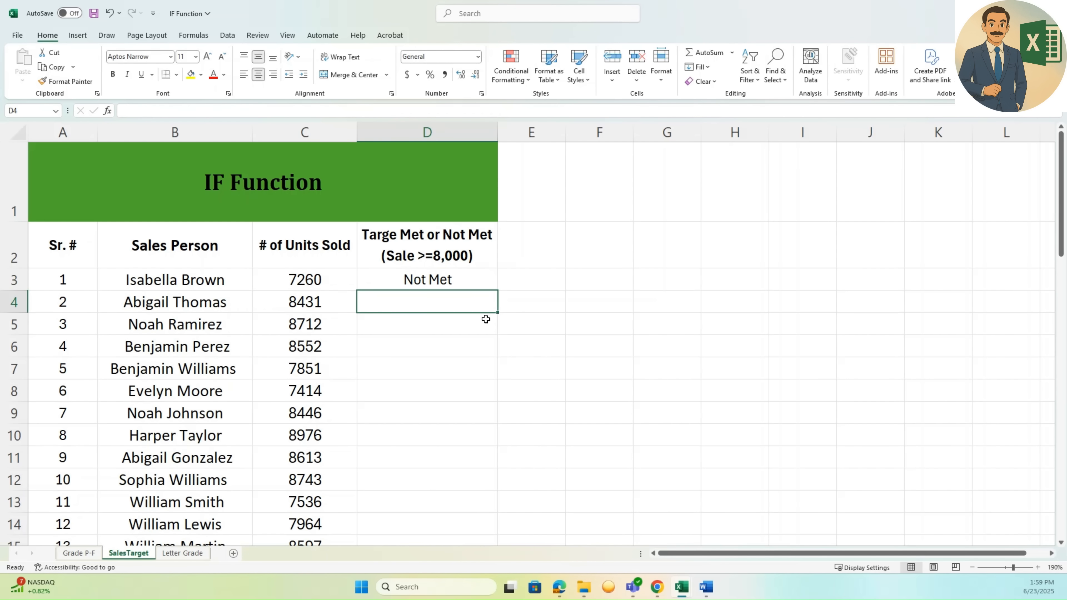
{"action": "key", "text": "Left"}
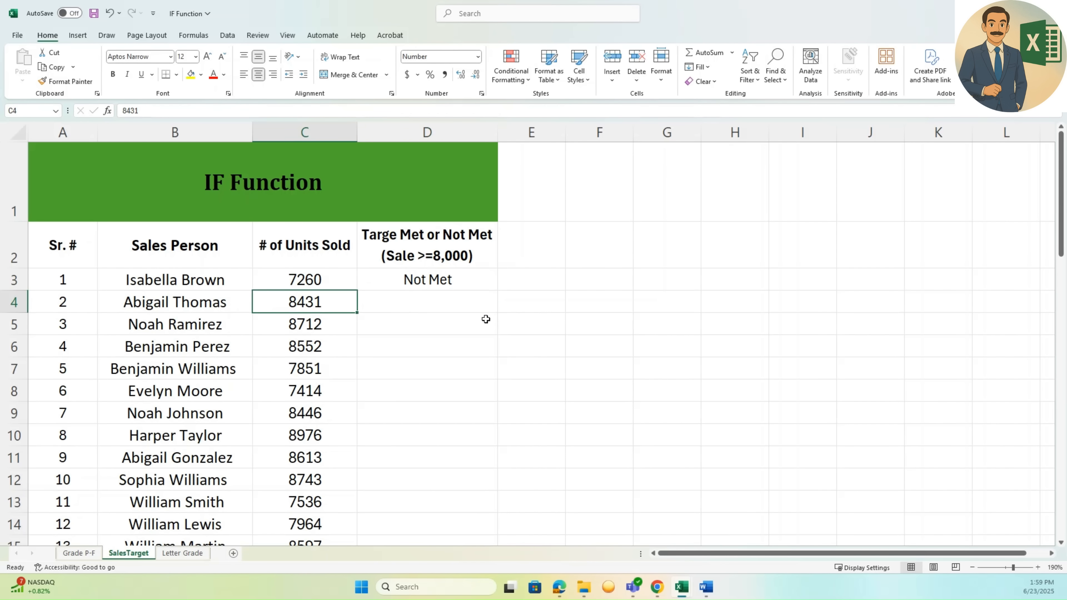
{"action": "key", "text": "Right"}
{"action": "type", "text": "Met"}
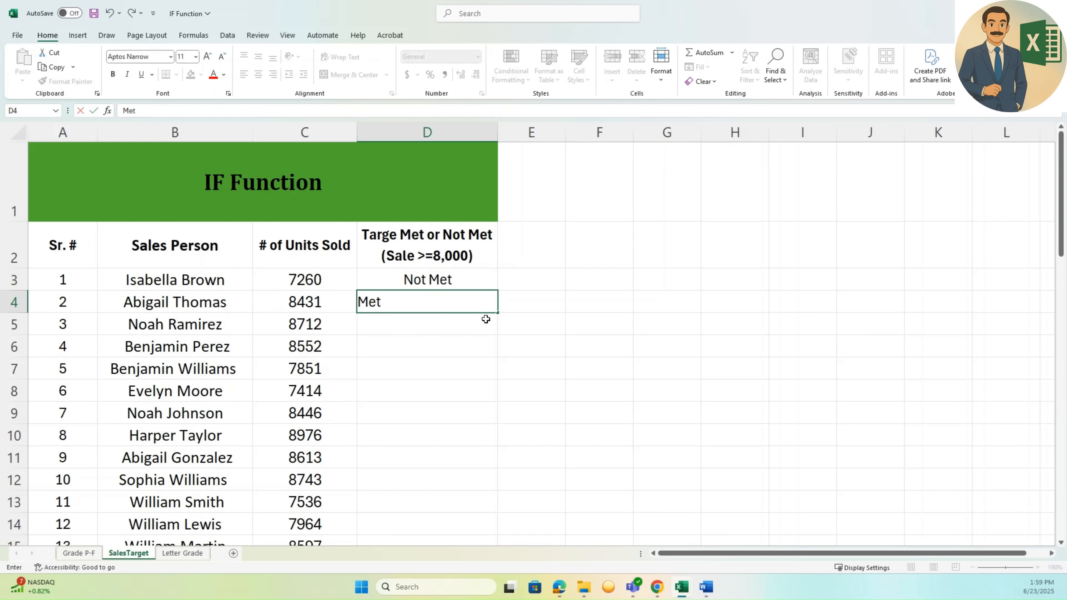
{"action": "key", "text": "ctrl+Return"}
{"action": "key", "text": "shift+Up"}
{"action": "key", "text": "Delete"}
- Begin an IF formula in D3 that tests whether C3 is at least 8000 and returns "Met" if true
{"action": "key", "text": "Up"}
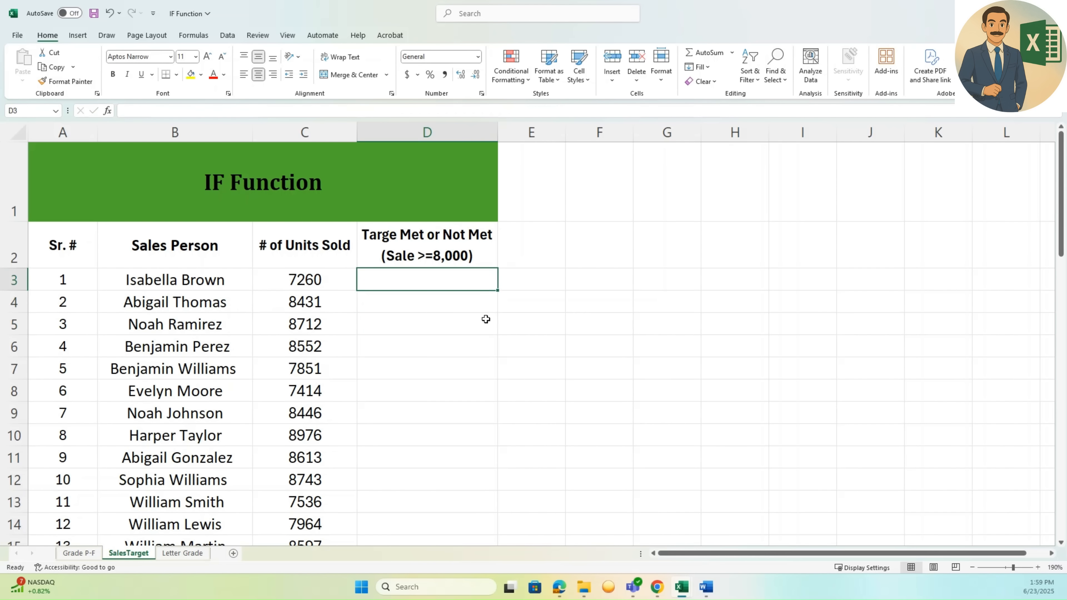
{"action": "type", "text": "=IF("}
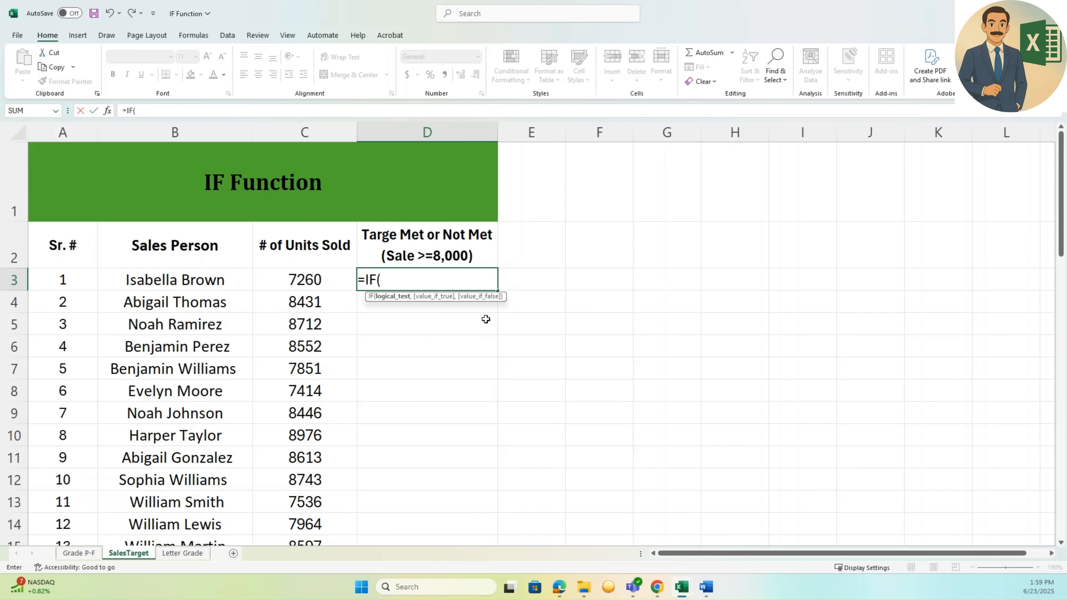
{"action": "key", "text": "Left"}
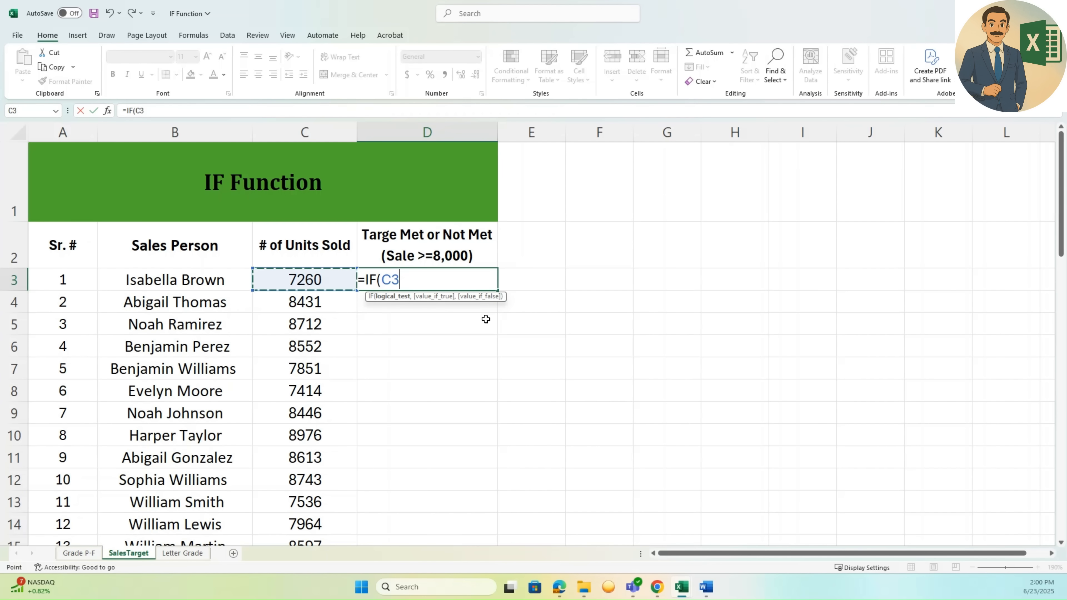
{"action": "type", "text": ">=8000,"}
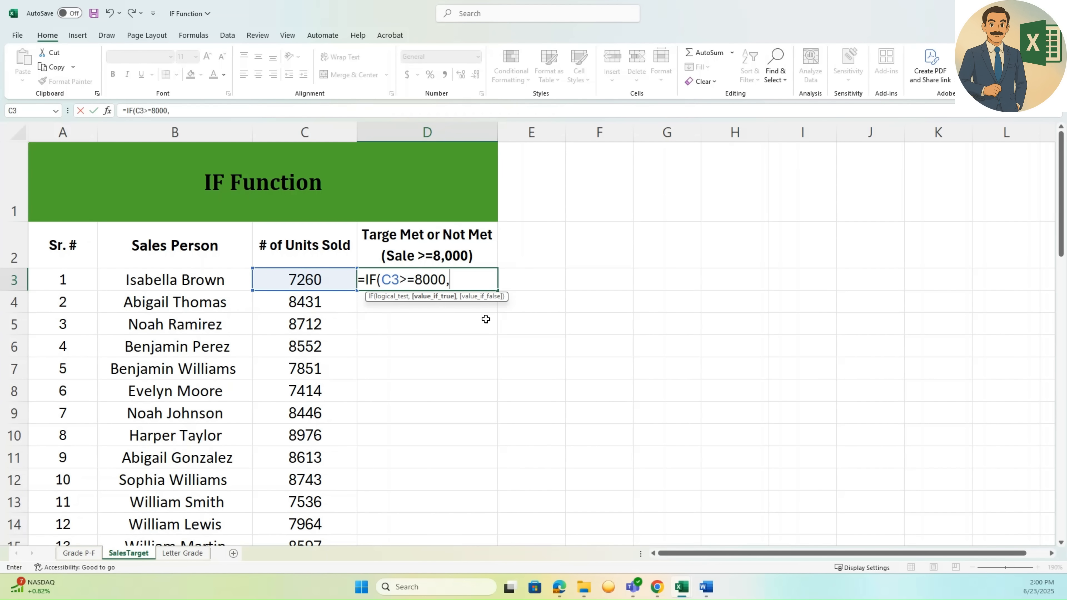
{"action": "type", "text": "\"Met"}
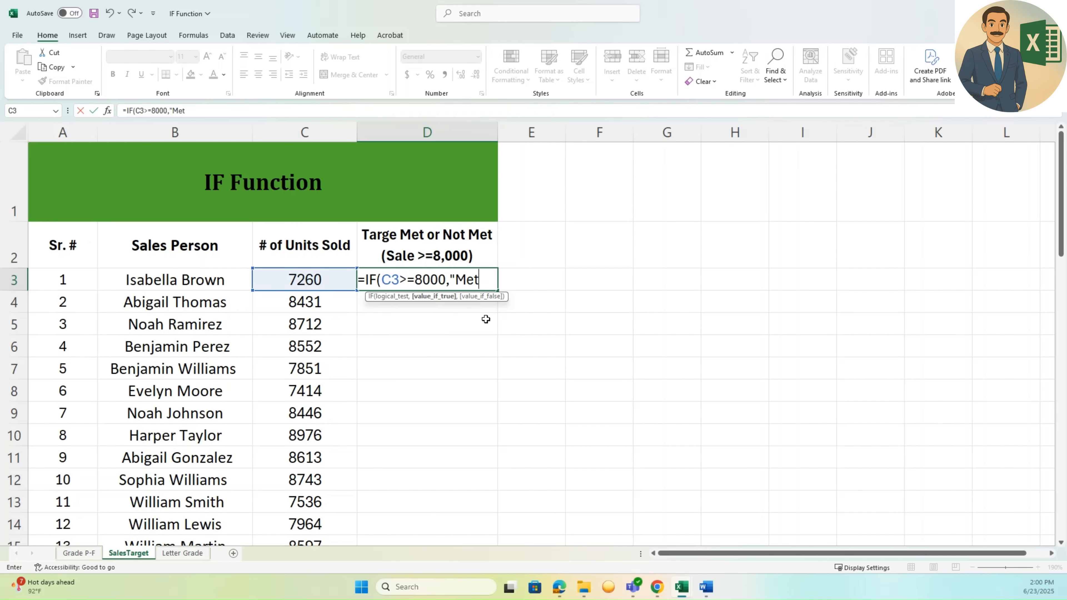
{"action": "type", "text": "\""}
{"action": "key", "text": "Left"}
{"action": "key", "text": "Right"}
{"action": "key", "text": "F2"}
{"action": "key", "text": "Left"}
{"action": "type", "text": ","}
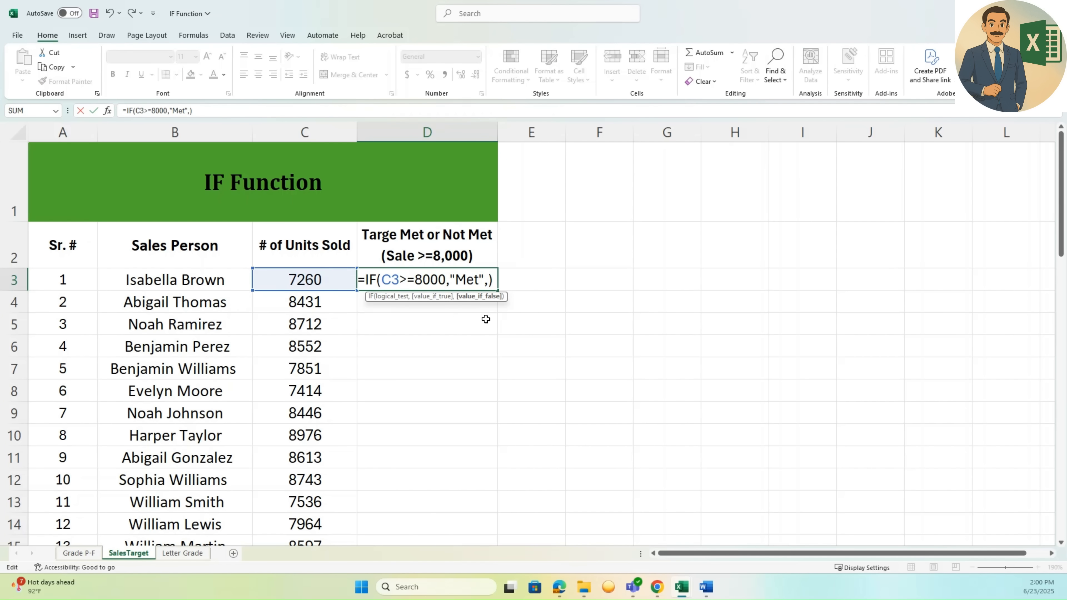
- Complete the D3 formula with "Not Met" as the value if false and commit it
{"action": "type", "text": "\"N"}
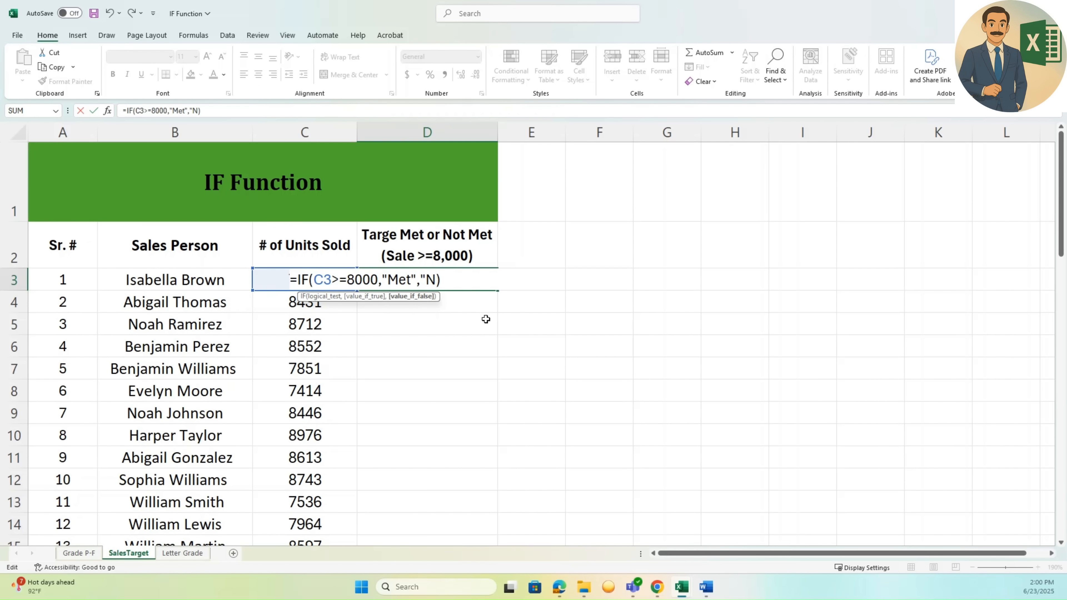
{"action": "type", "text": "ot\""}
{"action": "type", "text": " Met\""}
{"action": "type", "text": ")"}
{"action": "key", "text": "ctrl+Return"}
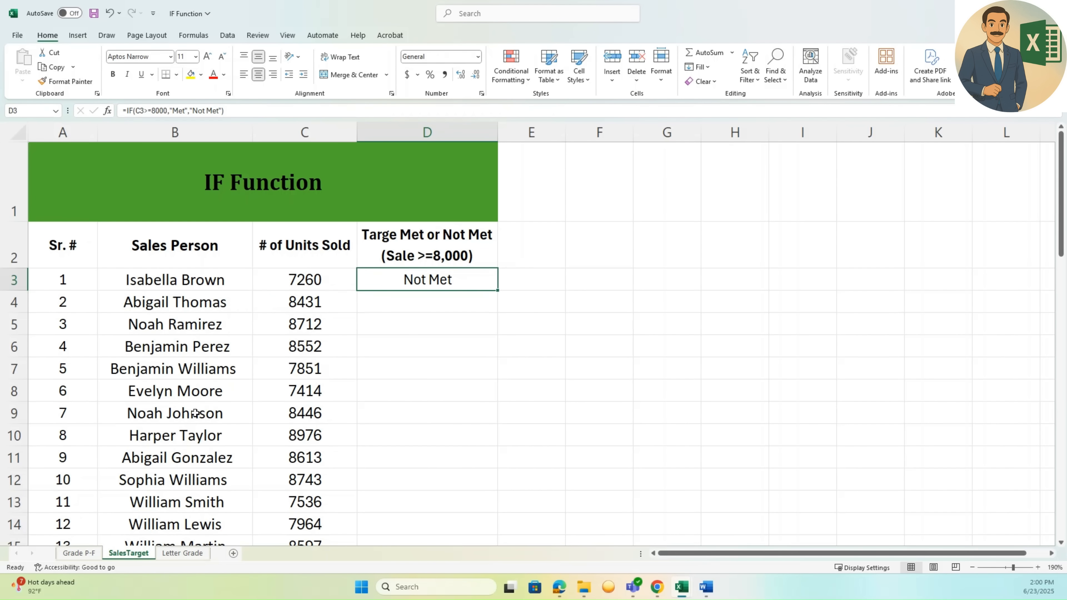
- Fill the D3 formula down column D for all remaining salespeople
{"action": "left_click", "coordinate": [330, 286]}
{"action": "left_click", "coordinate": [466, 286]}
{"action": "left_click_drag", "start_coordinate": [498, 289], "coordinate": [496, 491]}
{"action": "scroll", "coordinate": [352, 398], "scroll_direction": "up", "scroll_amount": 12}
{"action": "left_click", "coordinate": [396, 346]}
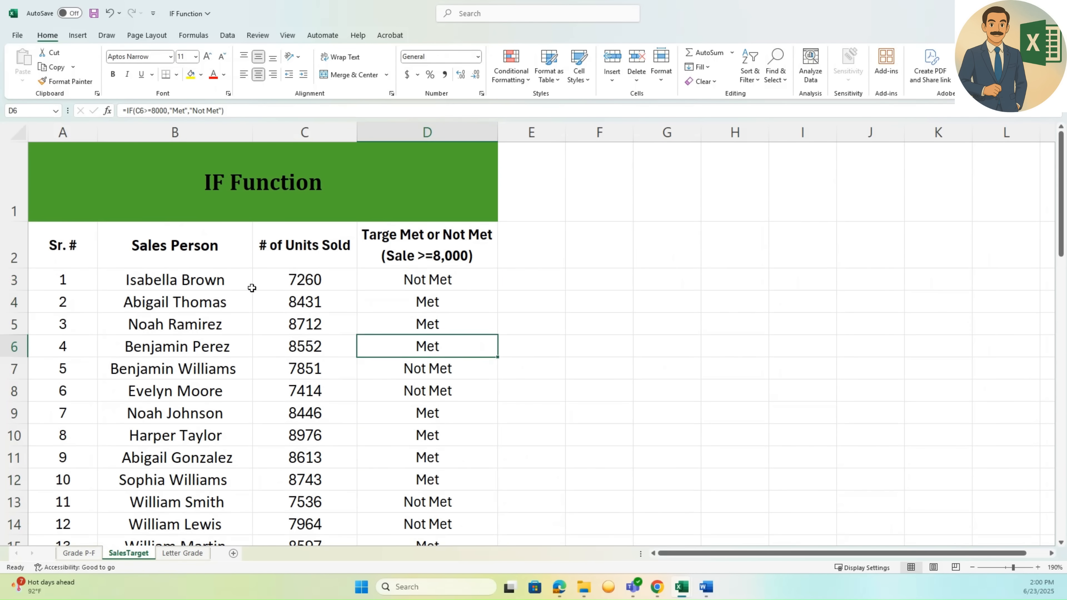
- Compare the units sold in column C with the Met or Not Met results in rows 3 to 8
{"action": "left_click", "coordinate": [272, 306]}
{"action": "left_click", "coordinate": [308, 330]}
{"action": "left_click", "coordinate": [311, 344]}
{"action": "left_click", "coordinate": [321, 370]}
{"action": "left_click", "coordinate": [321, 387]}
{"action": "left_click", "coordinate": [330, 377]}
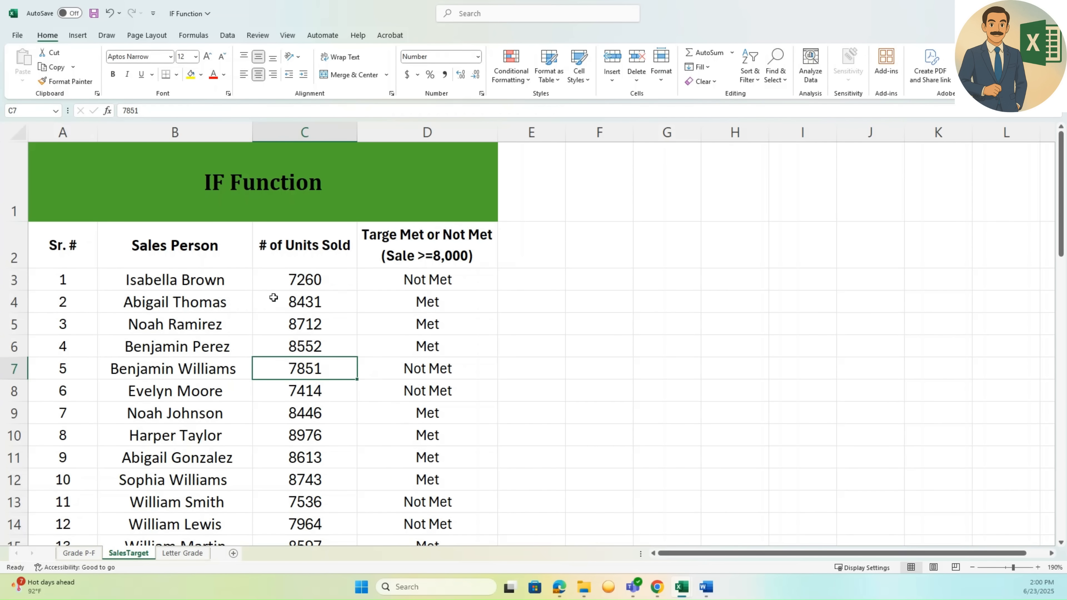
{"action": "left_click", "coordinate": [449, 303]}
{"action": "left_click", "coordinate": [448, 287]}
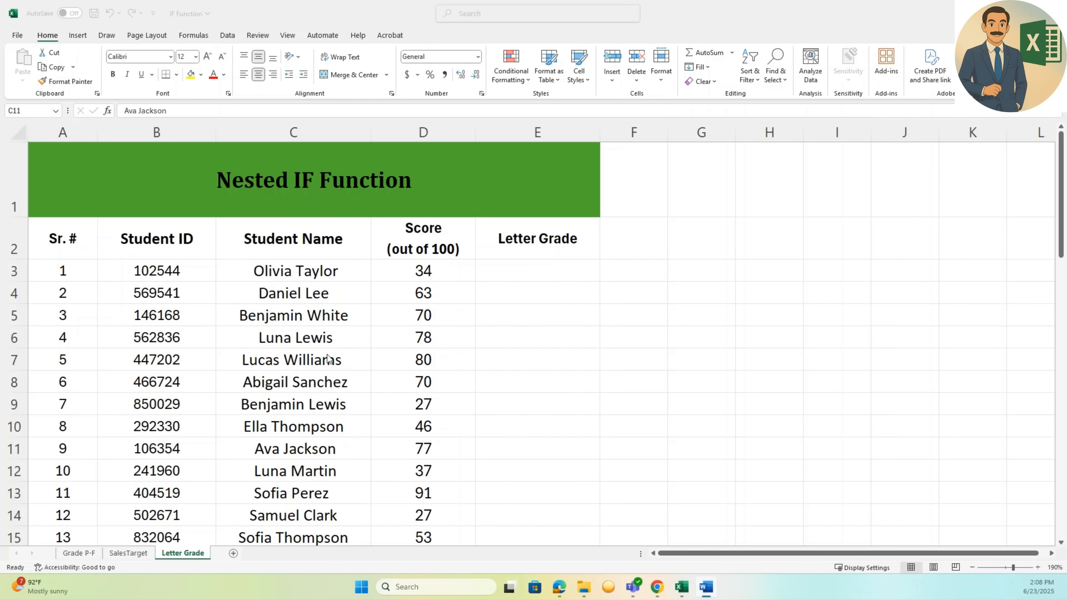
- Enter F in E3 and D in E4 as manual sample grades on the Letter Grade sheet, and clear both cells
{"action": "left_click", "coordinate": [497, 276]}
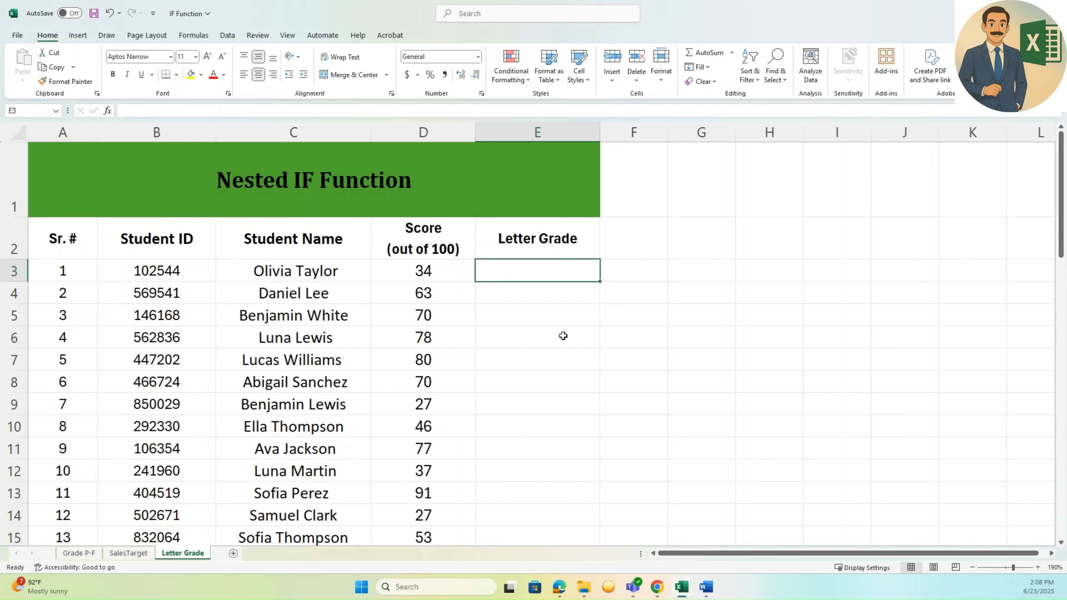
{"action": "type", "text": "F"}
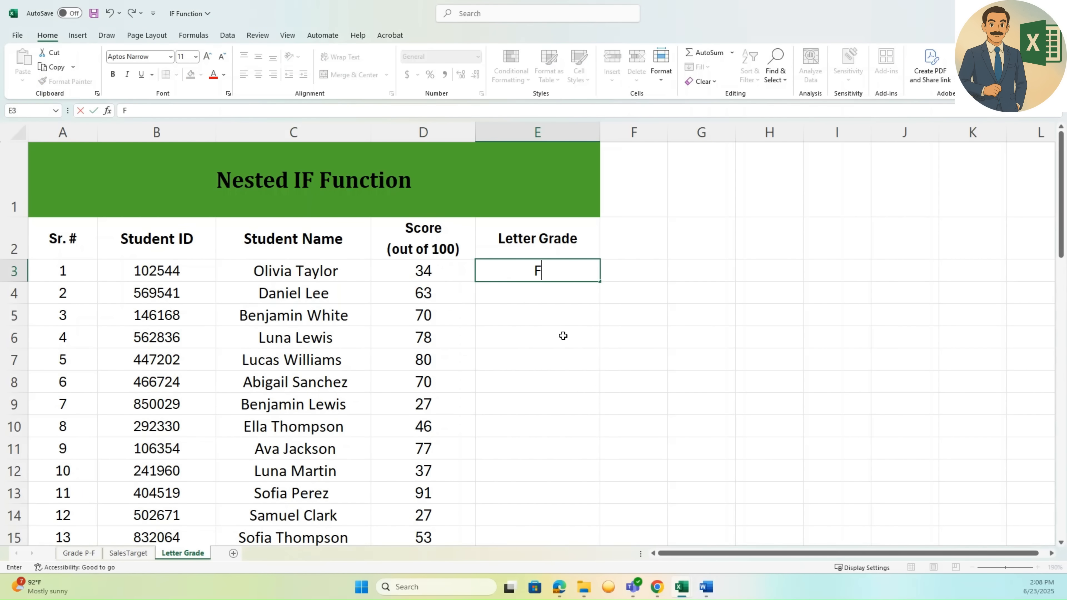
{"action": "key", "text": "Return"}
{"action": "type", "text": "D"}
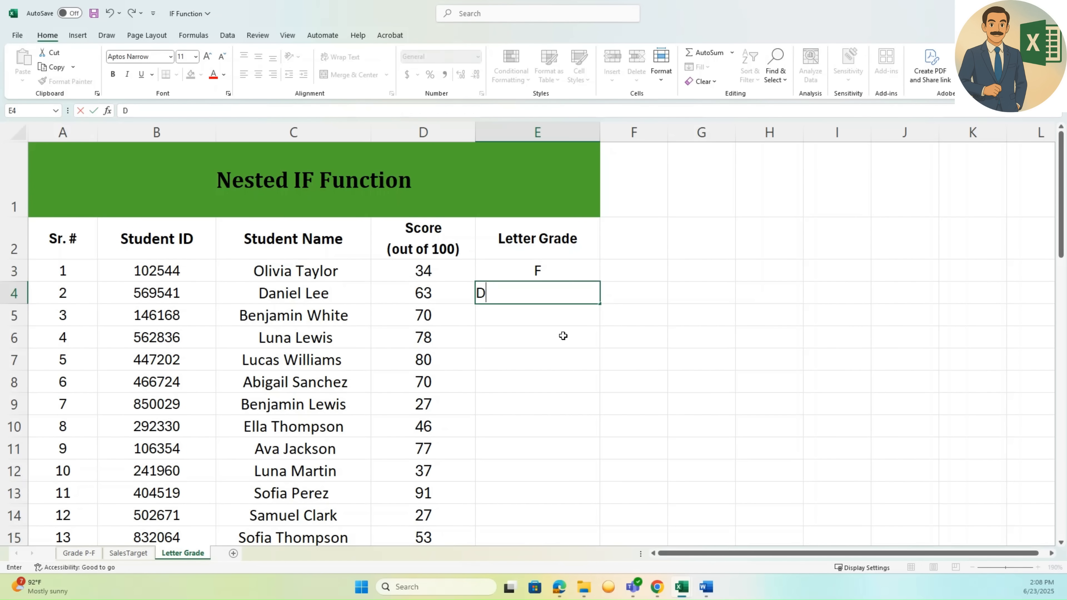
{"action": "key", "text": "Return"}
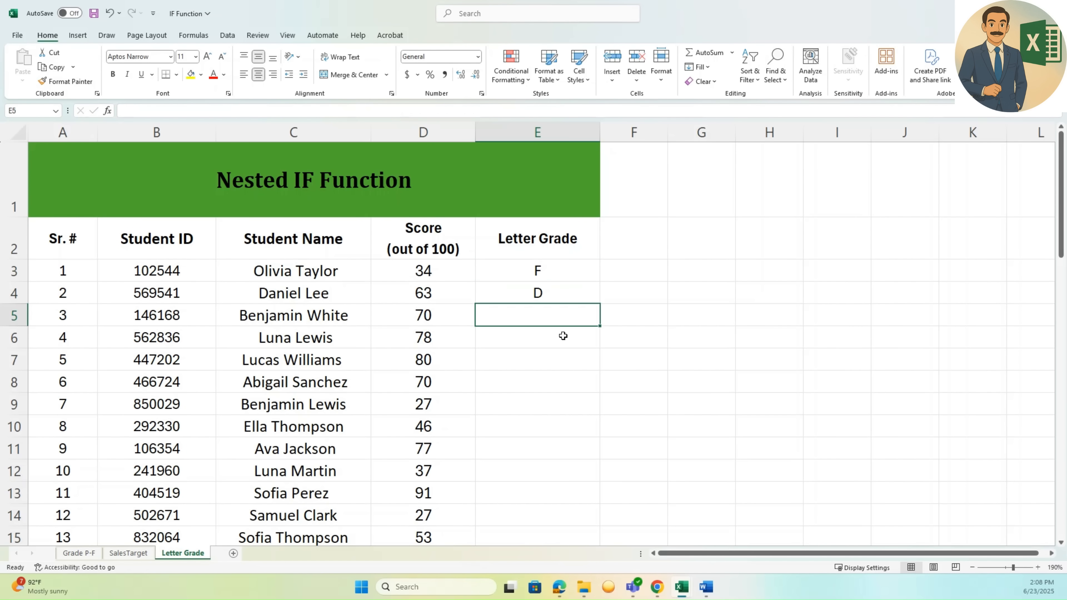
{"action": "key", "text": "Up"}
{"action": "key", "text": "Up"}
{"action": "key", "text": "shift+Down"}
{"action": "key", "text": "Delete"}
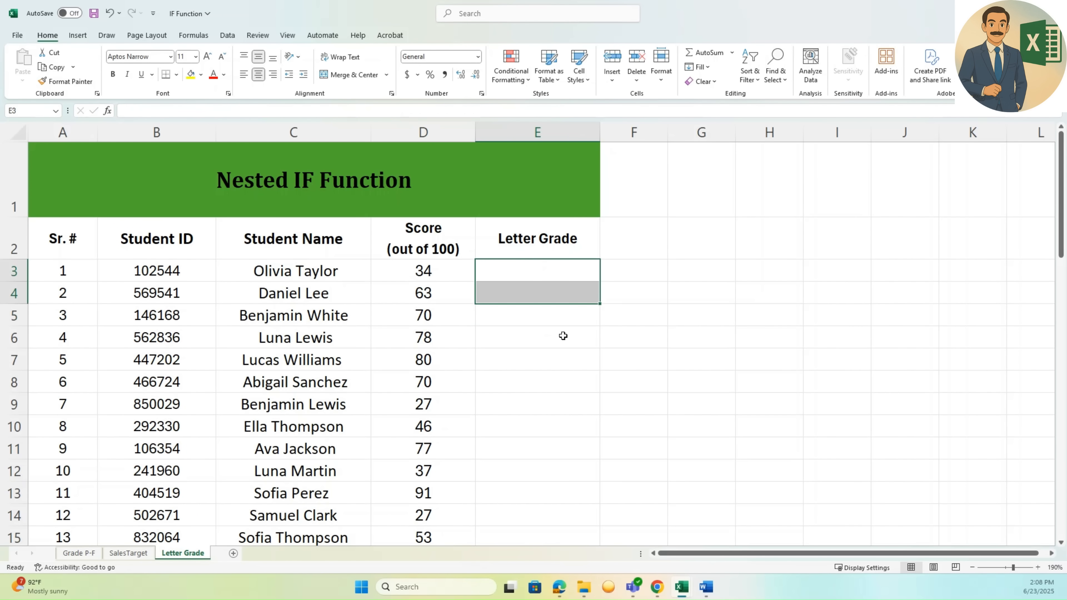
- Begin an IF formula in E3 that returns "A" when the score in D3 is at least 90
{"action": "key", "text": "shift+Up"}
{"action": "type", "text": "=IF"}
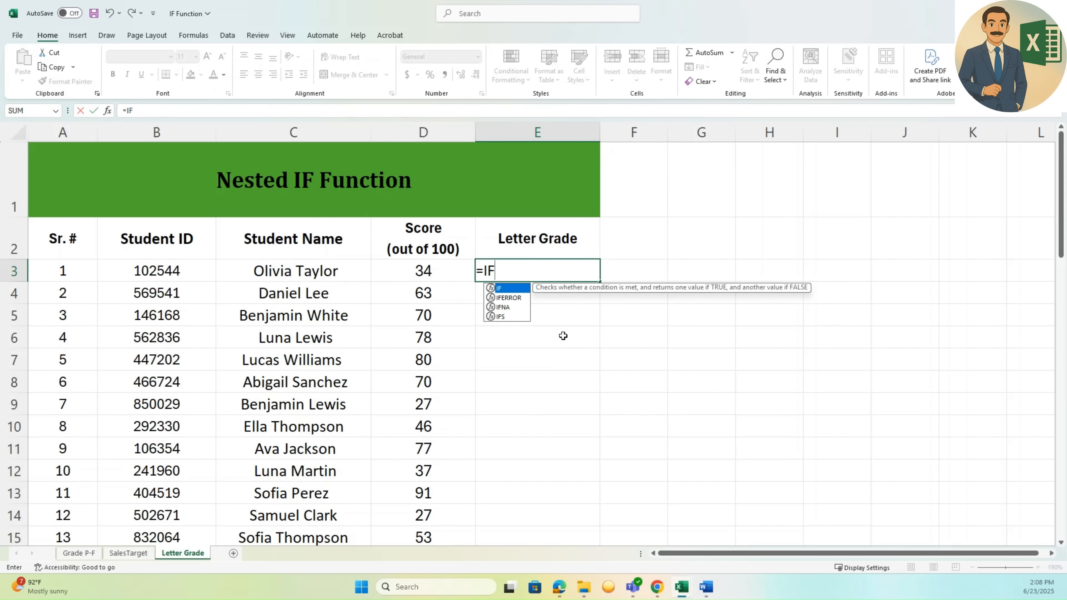
{"action": "type", "text": "("}
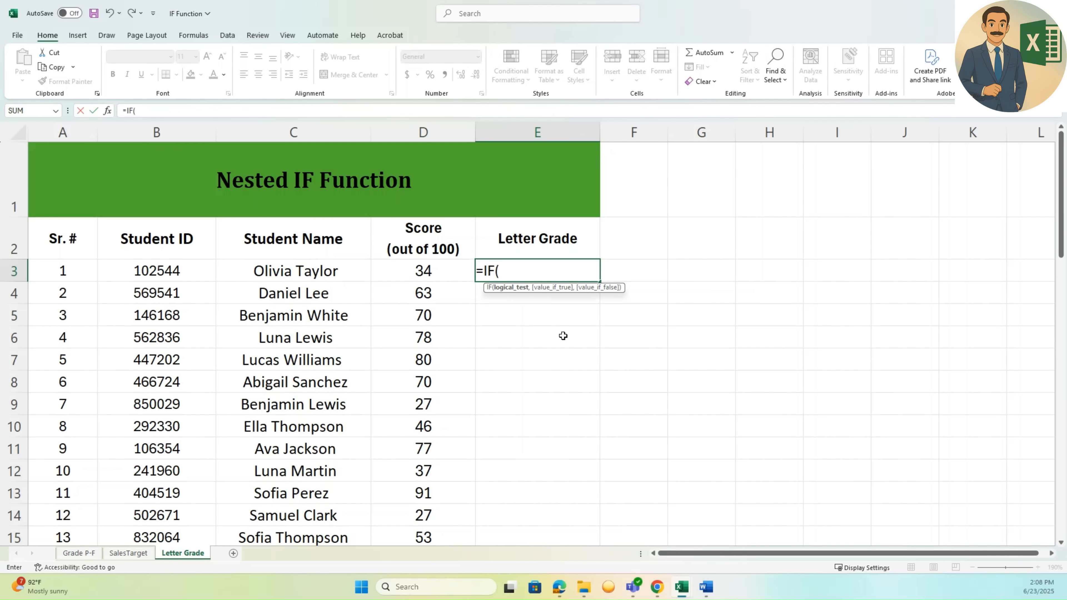
{"action": "key", "text": "Left"}
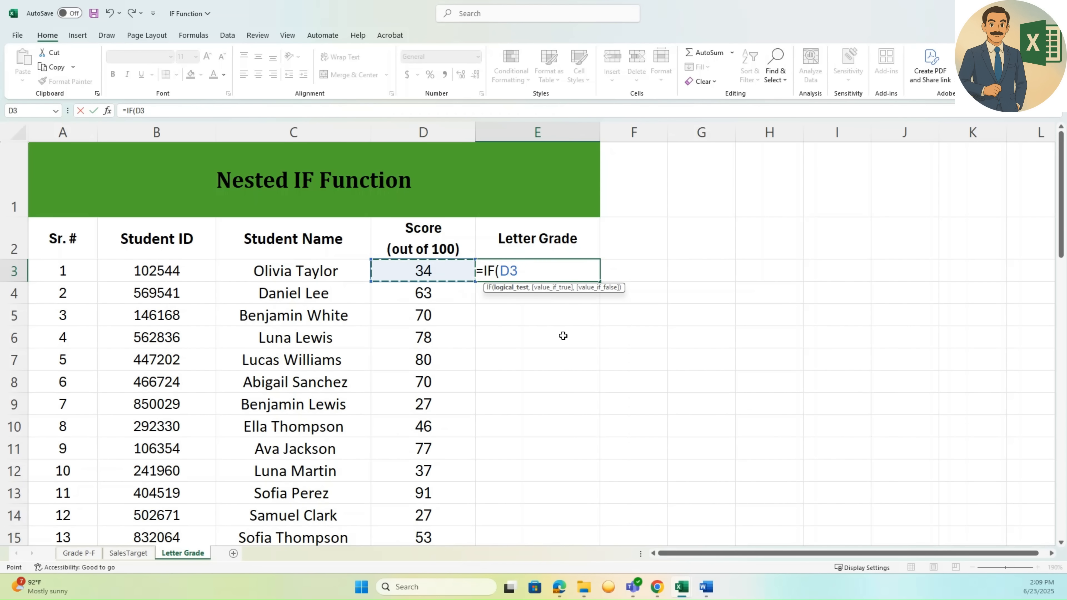
{"action": "type", "text": ">=90,"}
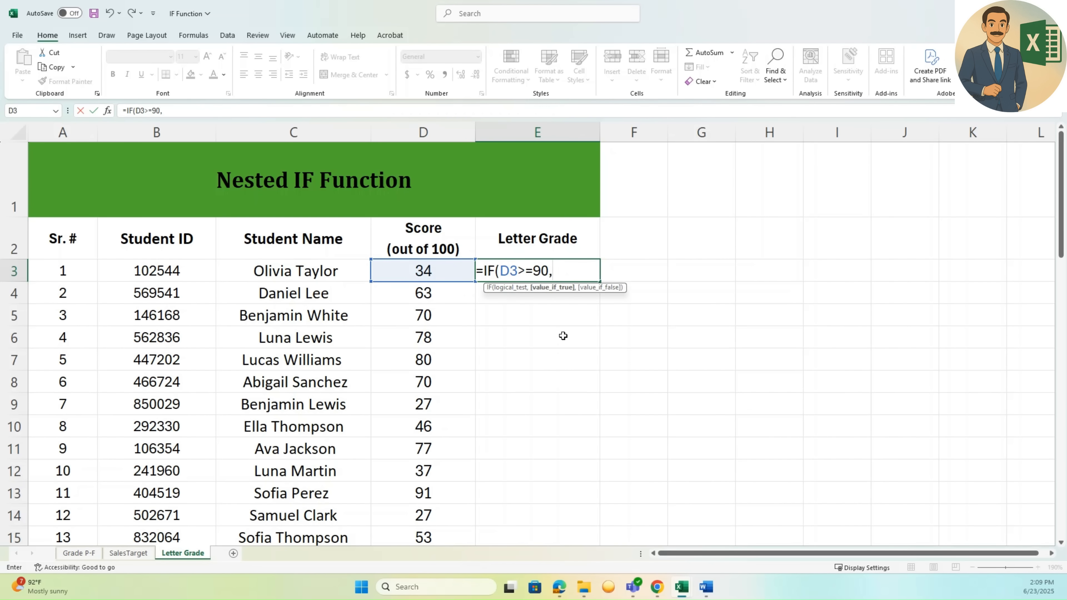
{"action": "type", "text": "\"A\","}
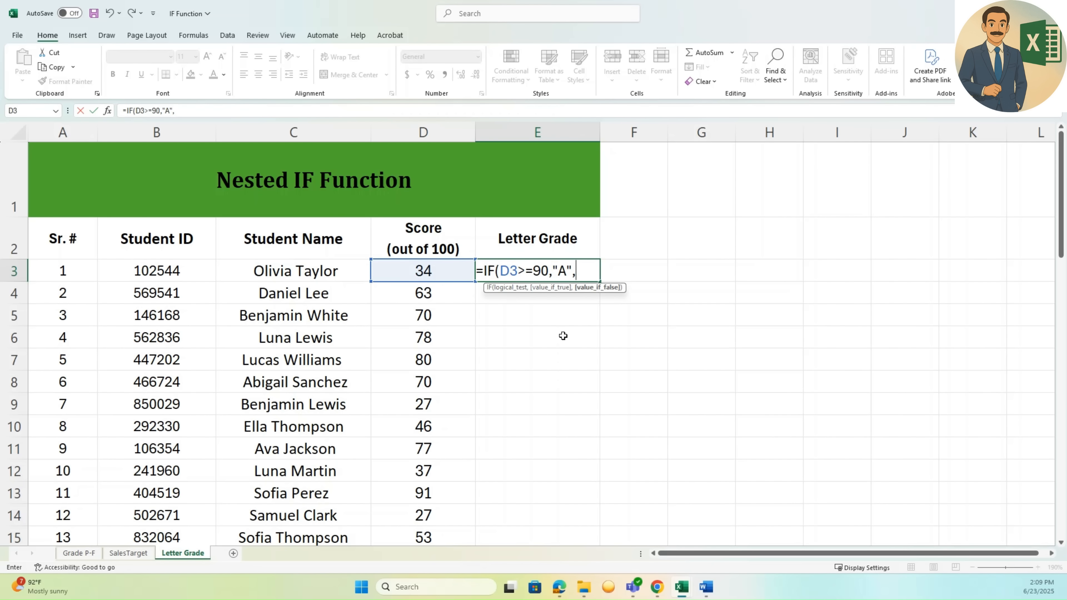
- Nest a second IF as the false value in E3, returning "B" when D3 is at least 80
{"action": "type", "text": "IF("}
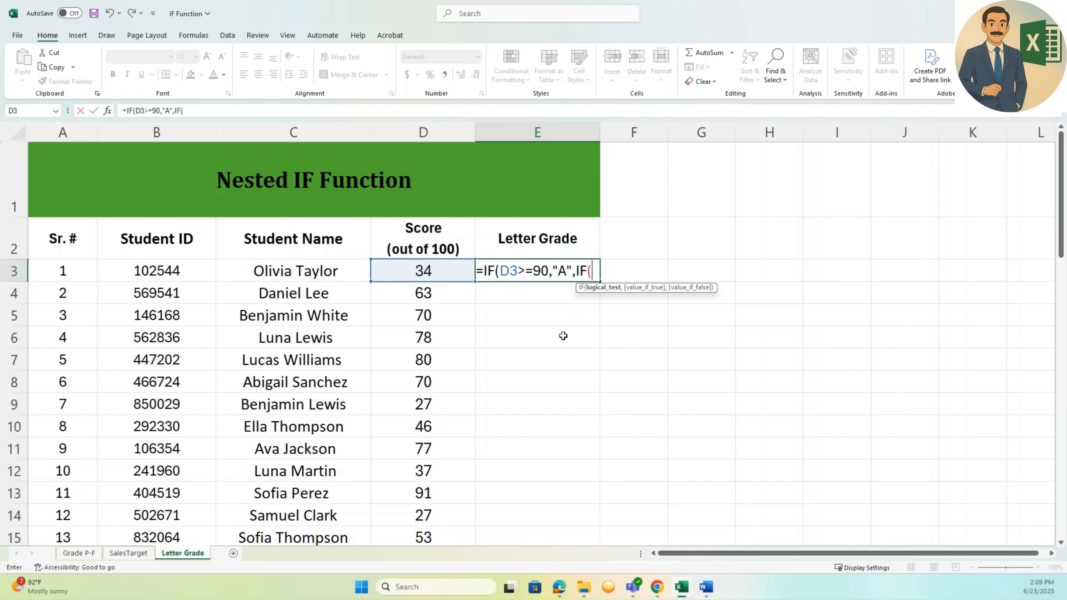
{"action": "key", "text": "Left"}
{"action": "key", "text": "Left"}
{"action": "key", "text": "Right"}
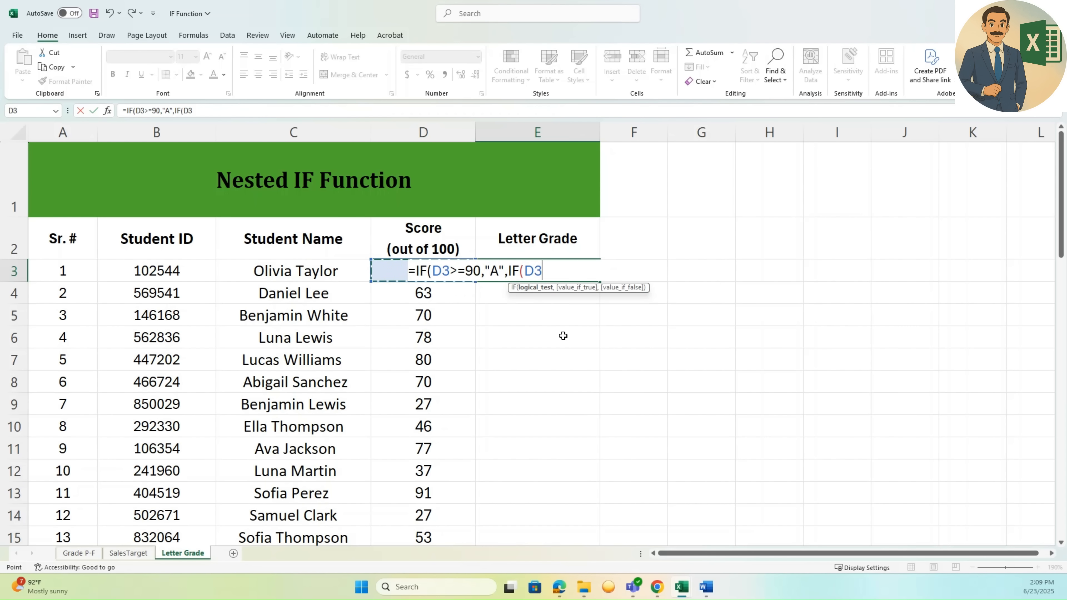
{"action": "type", "text": ">=80,\"B\","}
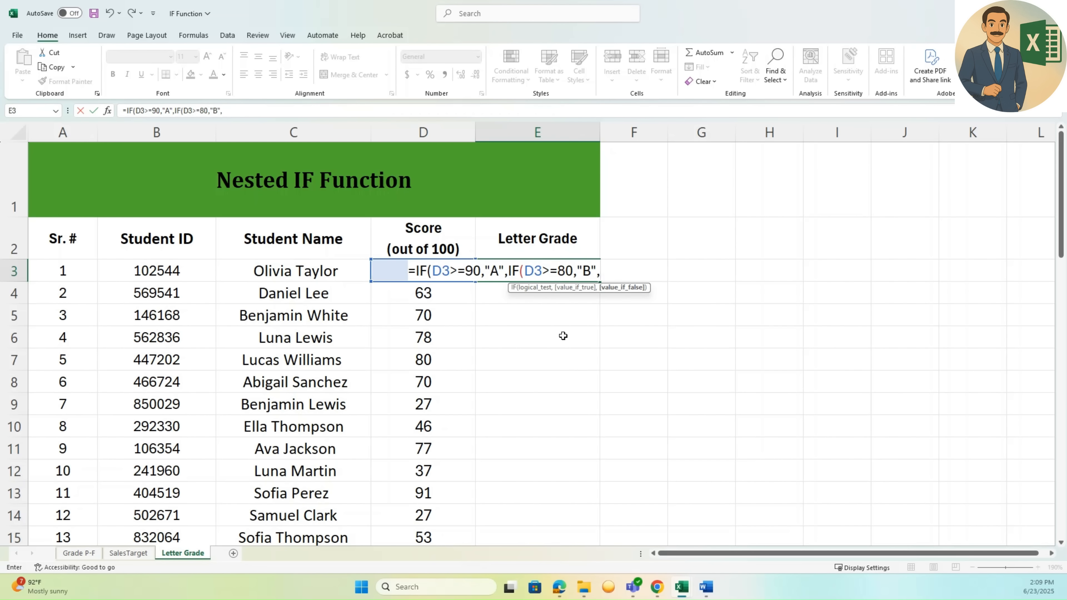
- Nest a third IF in the E3 formula, returning "C" when D3 is at least 70
{"action": "type", "text": "IF("}
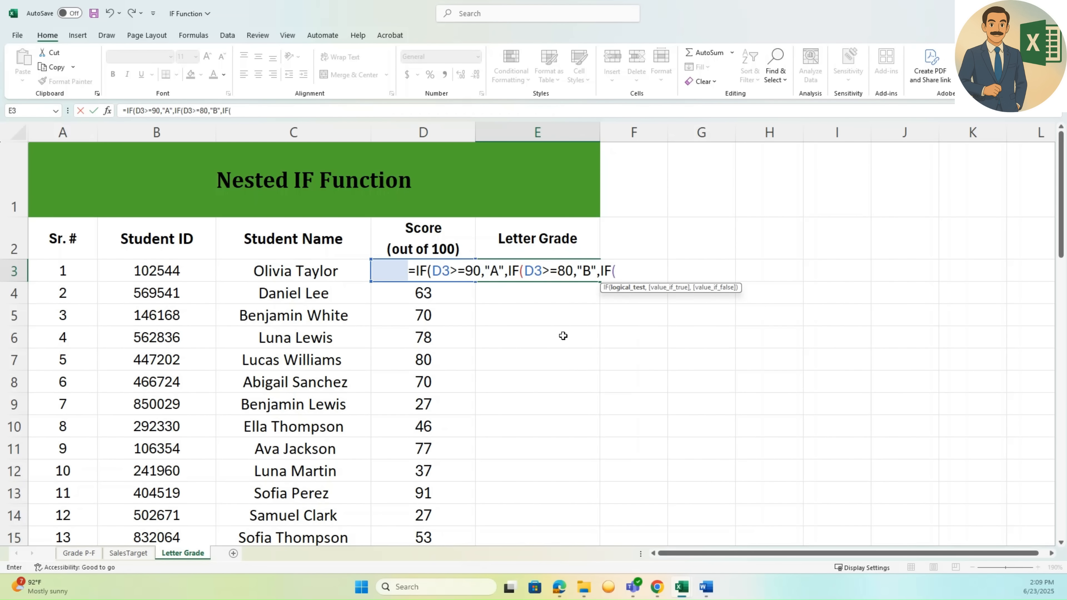
{"action": "type", "text": "D3"}
{"action": "type", "text": ">="}
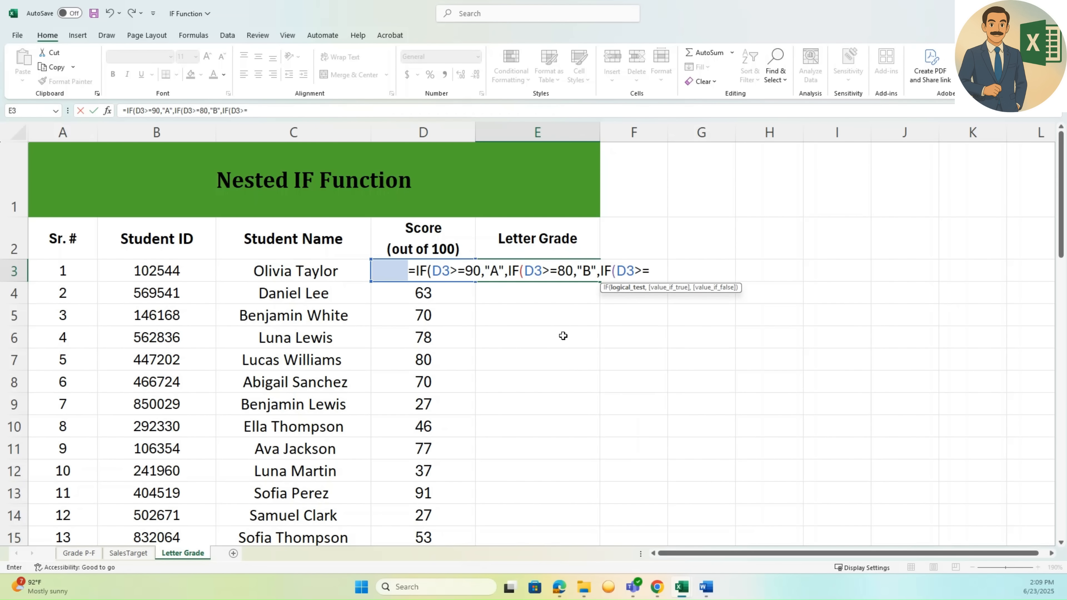
{"action": "type", "text": "70,"}
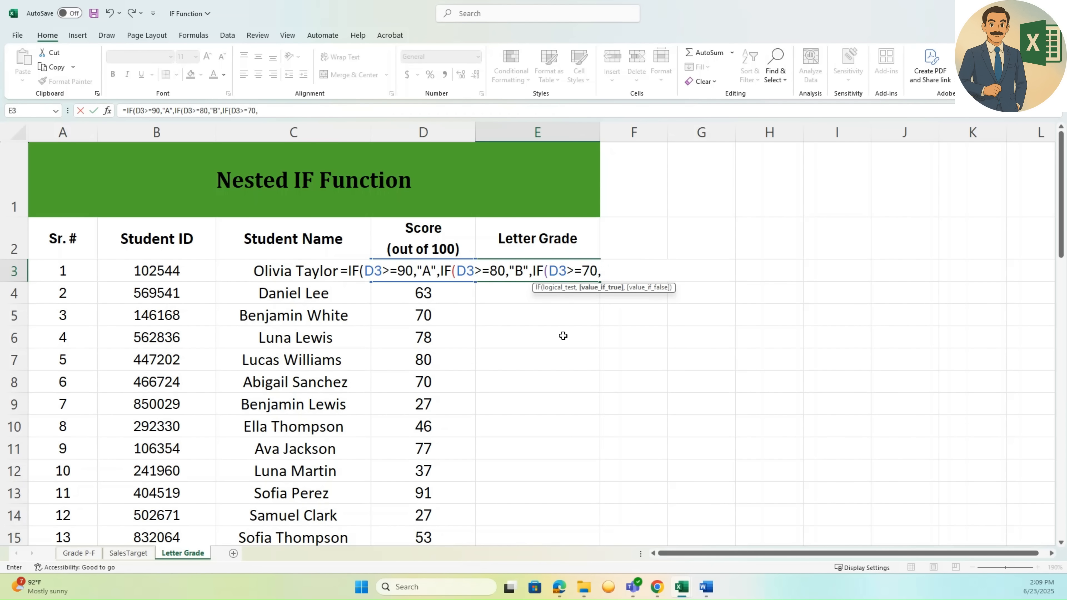
{"action": "type", "text": "\"C\",IF"}
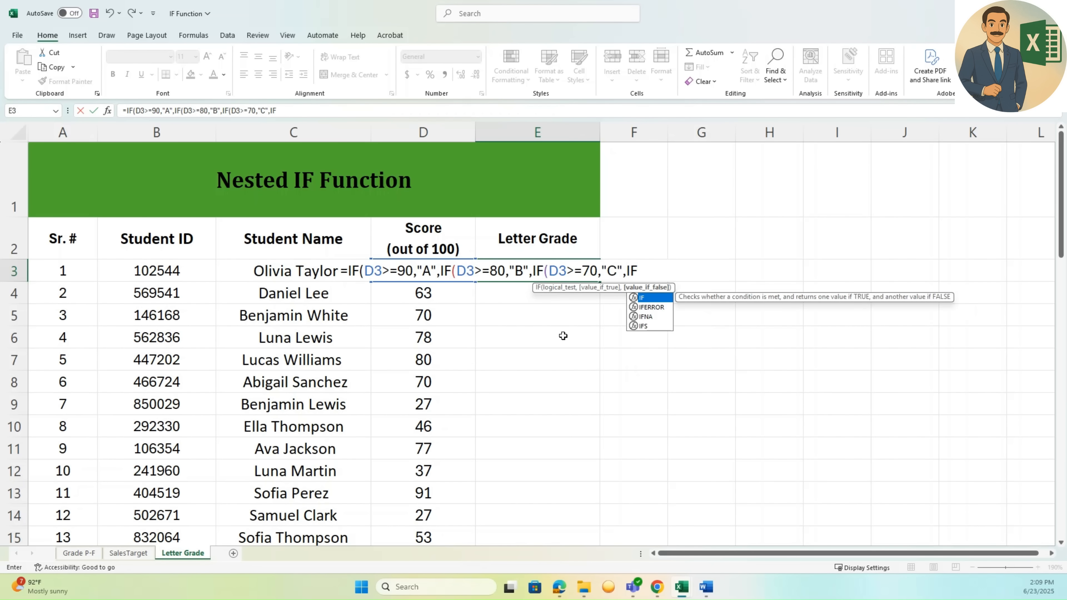
- Finish the E3 formula with a D3>=60 test returning "D" or otherwise "F", commit it, and check it against the score in D3
{"action": "type", "text": "(D3"}
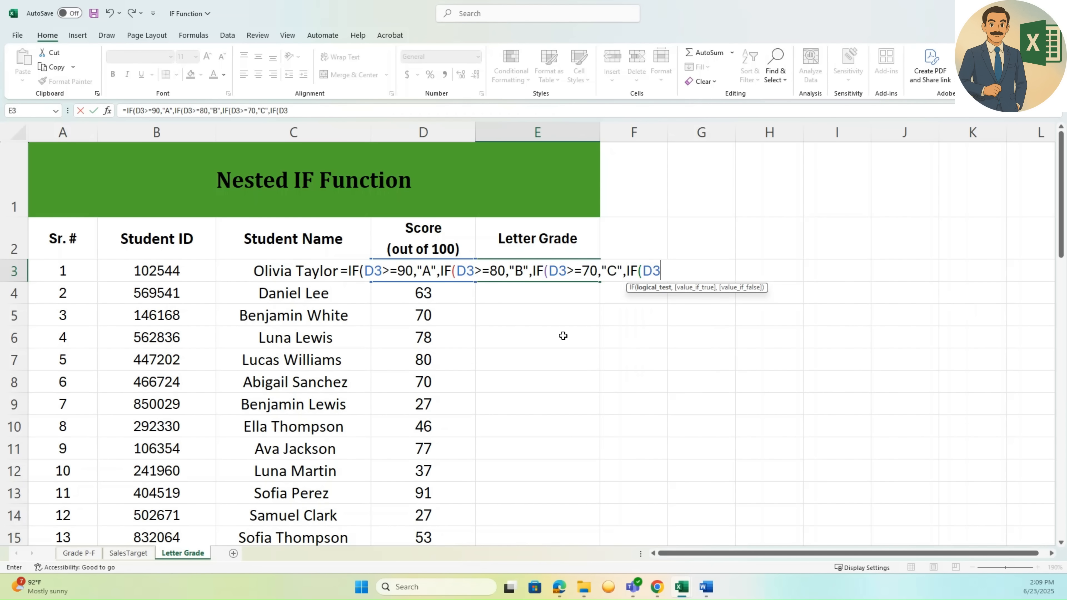
{"action": "type", "text": ">=60,"}
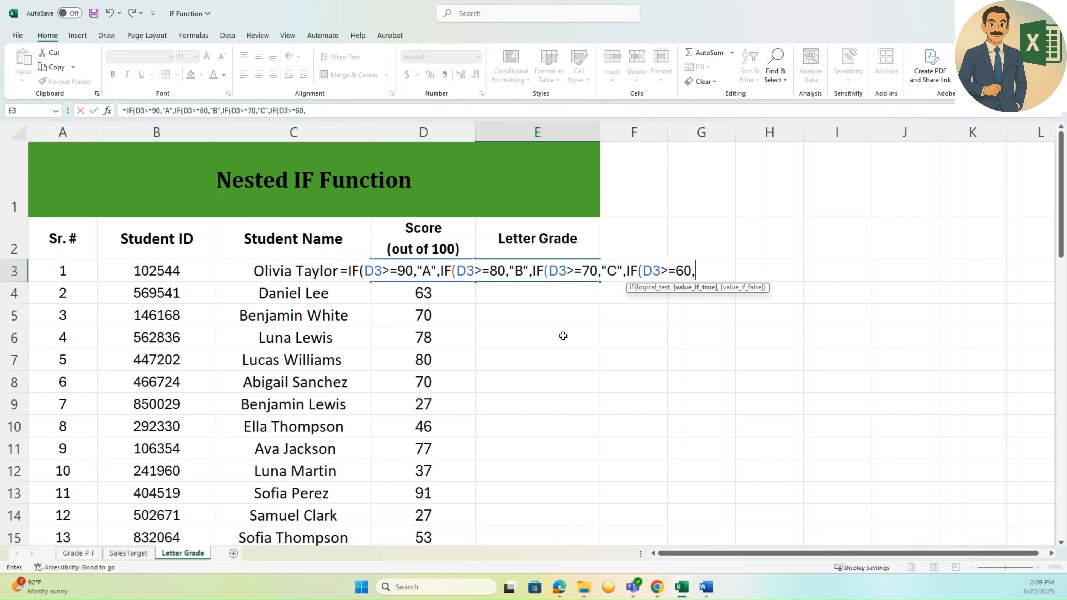
{"action": "type", "text": "\"D\",\"F\""}
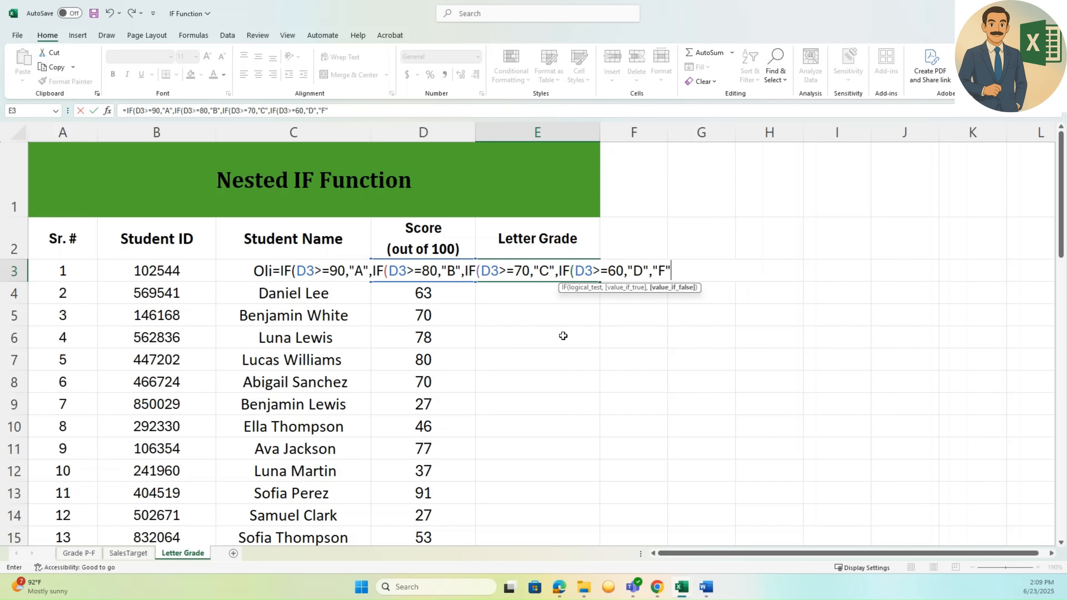
{"action": "type", "text": "))"}
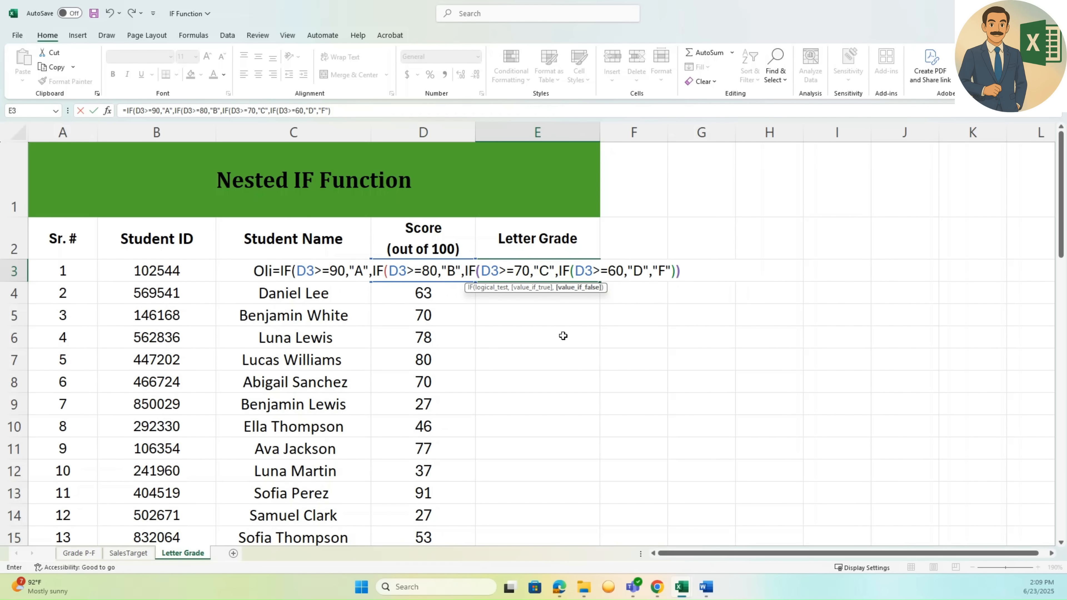
{"action": "type", "text": ")))"}
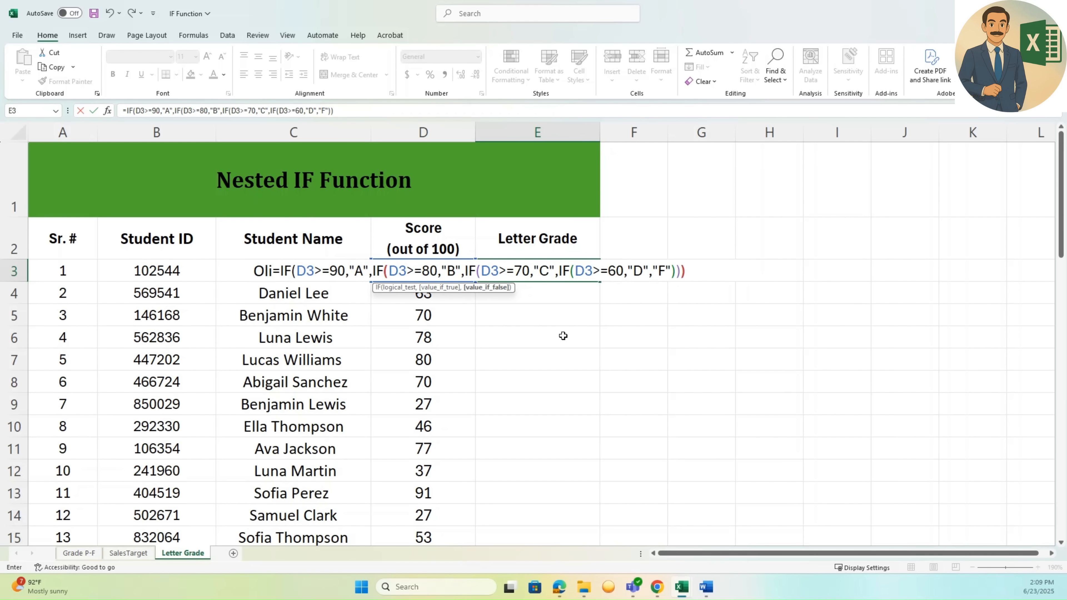
{"action": "key", "text": "Return"}
{"action": "key", "text": "Up"}
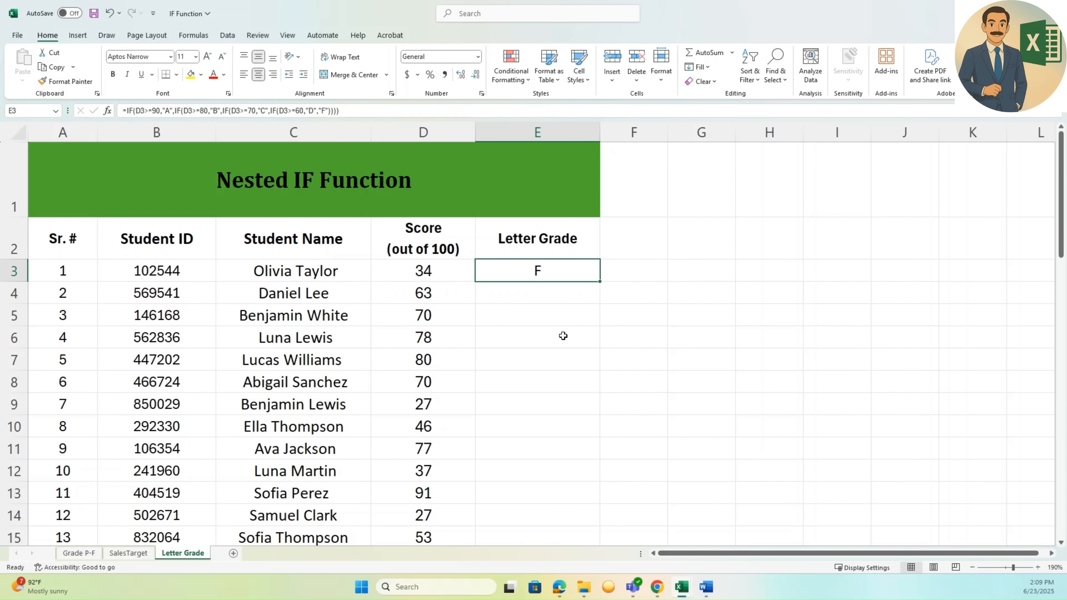
{"action": "left_click", "coordinate": [437, 276]}
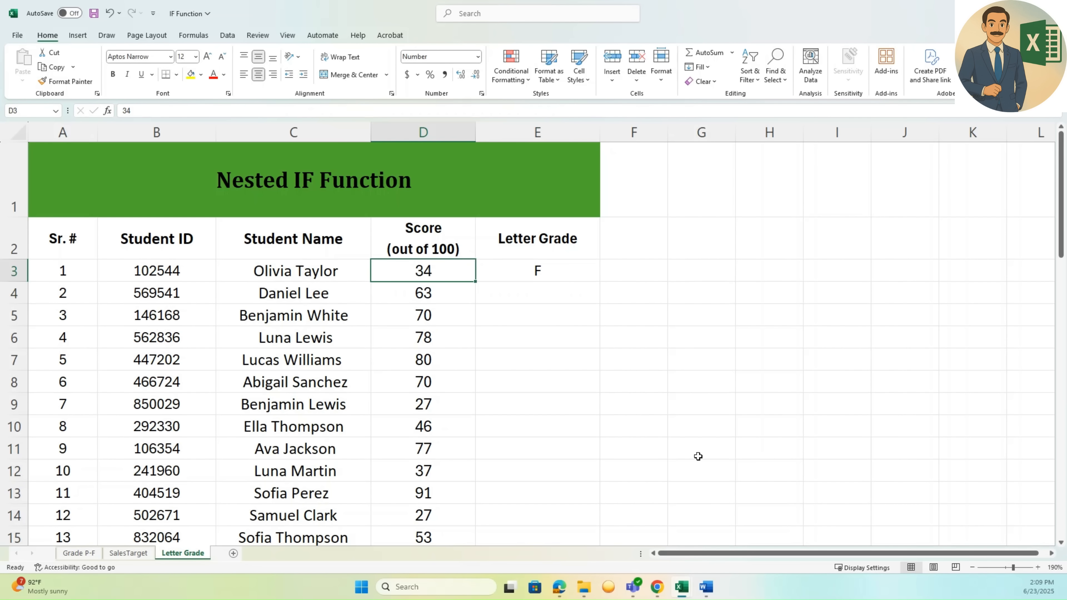
- Fill the nested IF formula from E3 down the Letter Grade column through E52
{"action": "key", "text": "Right"}
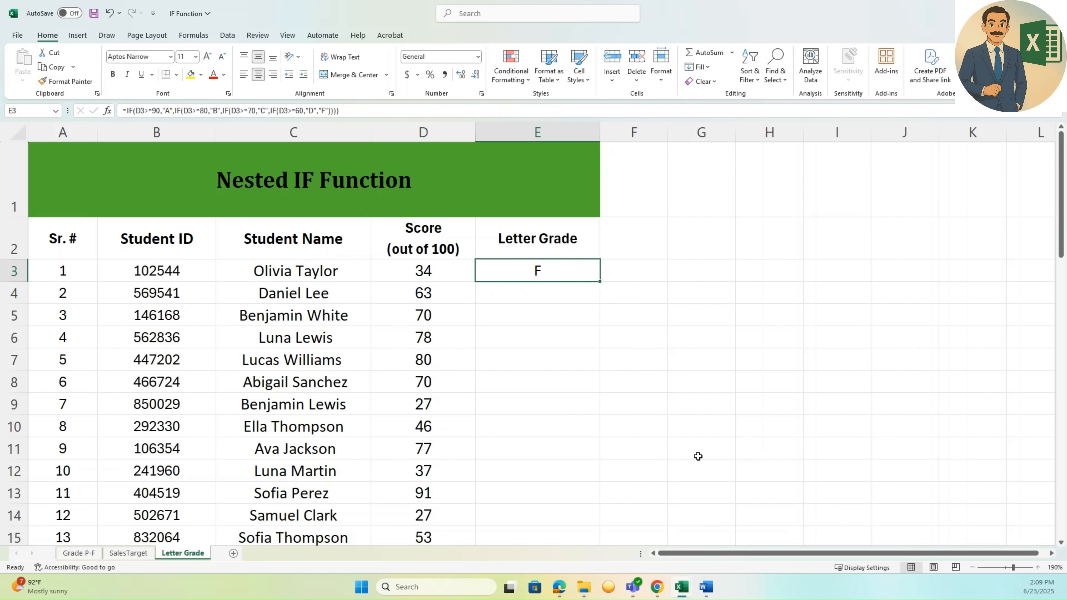
{"action": "left_click_drag", "start_coordinate": [599, 282], "coordinate": [605, 520]}
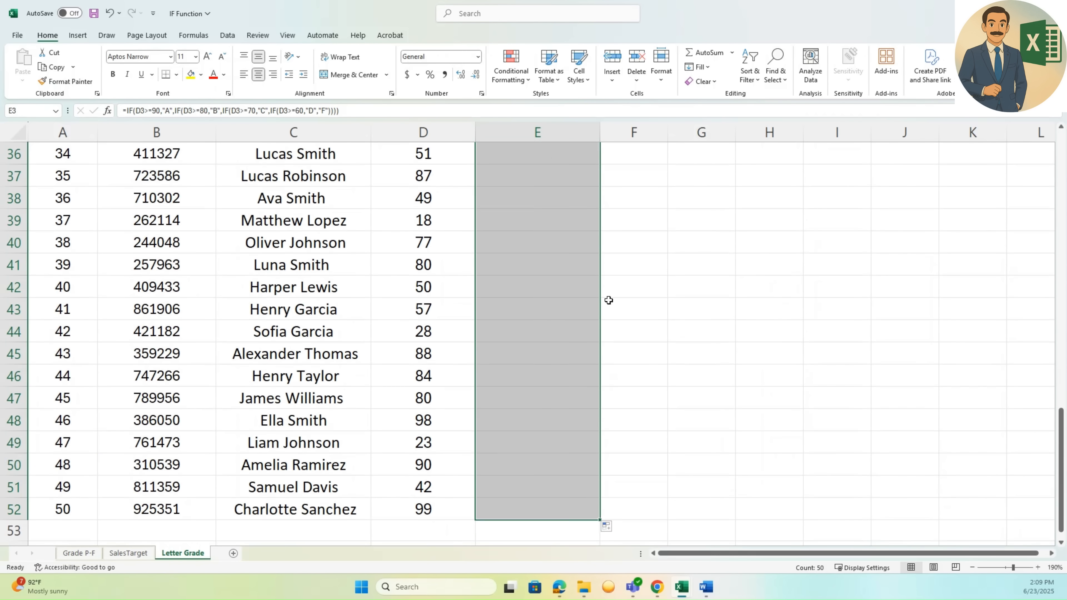
{"action": "scroll", "coordinate": [584, 291], "scroll_direction": "up", "scroll_amount": 8}
{"action": "scroll", "coordinate": [584, 291], "scroll_direction": "up", "scroll_amount": 5}
- Compare the scores in column D with the letter grades in column E for the students in rows 4 to 8
{"action": "left_click", "coordinate": [555, 290]}
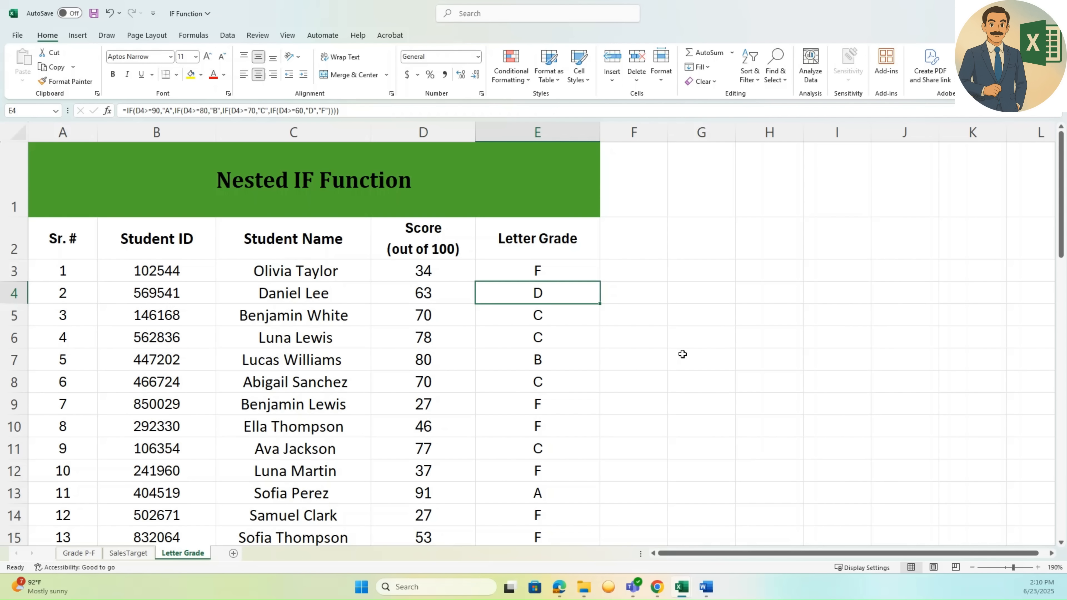
{"action": "key", "text": "Left"}
{"action": "key", "text": "Right"}
{"action": "key", "text": "Left"}
{"action": "key", "text": "Right"}
{"action": "key", "text": "Down"}
{"action": "key", "text": "Left"}
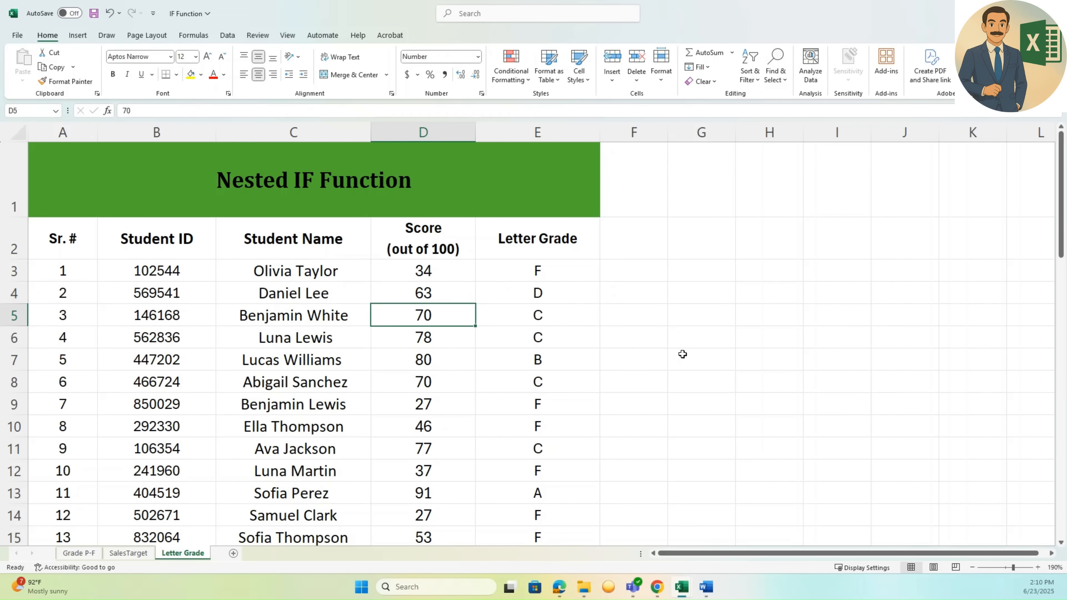
{"action": "key", "text": "Right"}
{"action": "key", "text": "Down"}
{"action": "key", "text": "Down"}
{"action": "key", "text": "Left"}
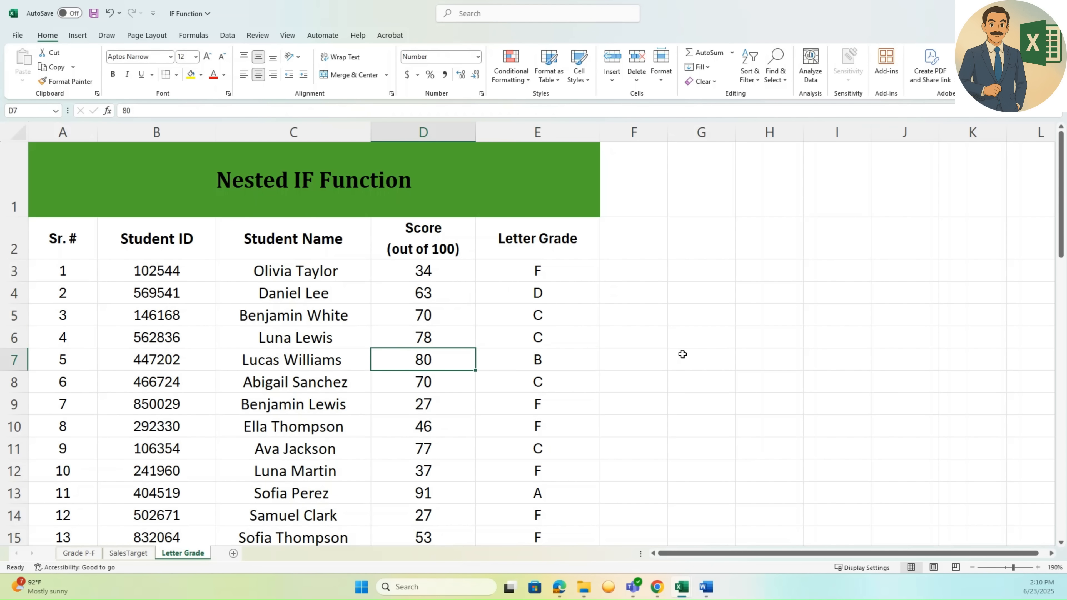
{"action": "key", "text": "shift+Right"}
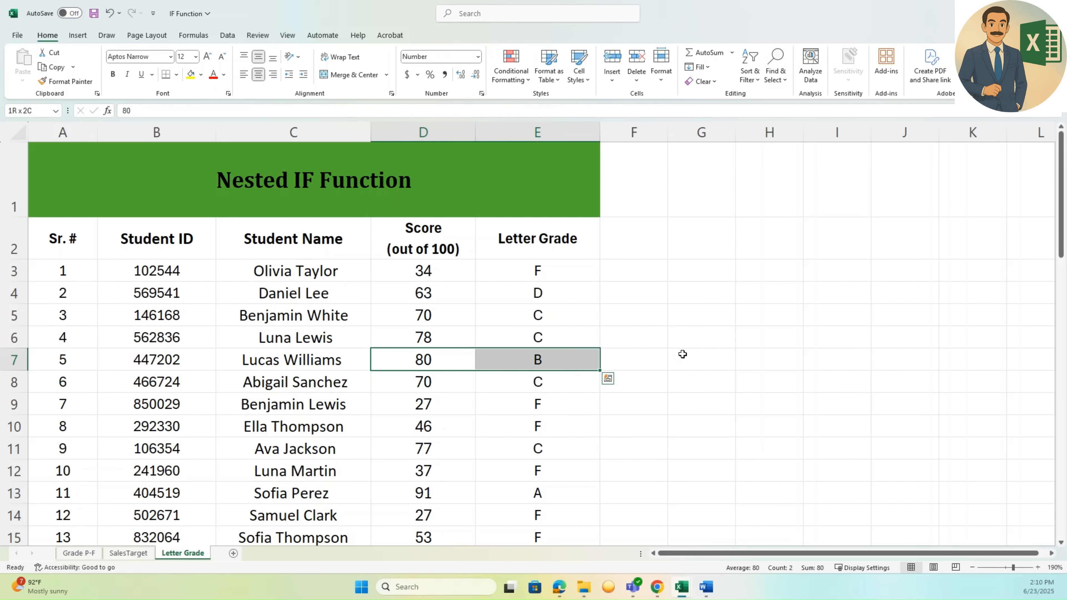
{"action": "key", "text": "Down"}
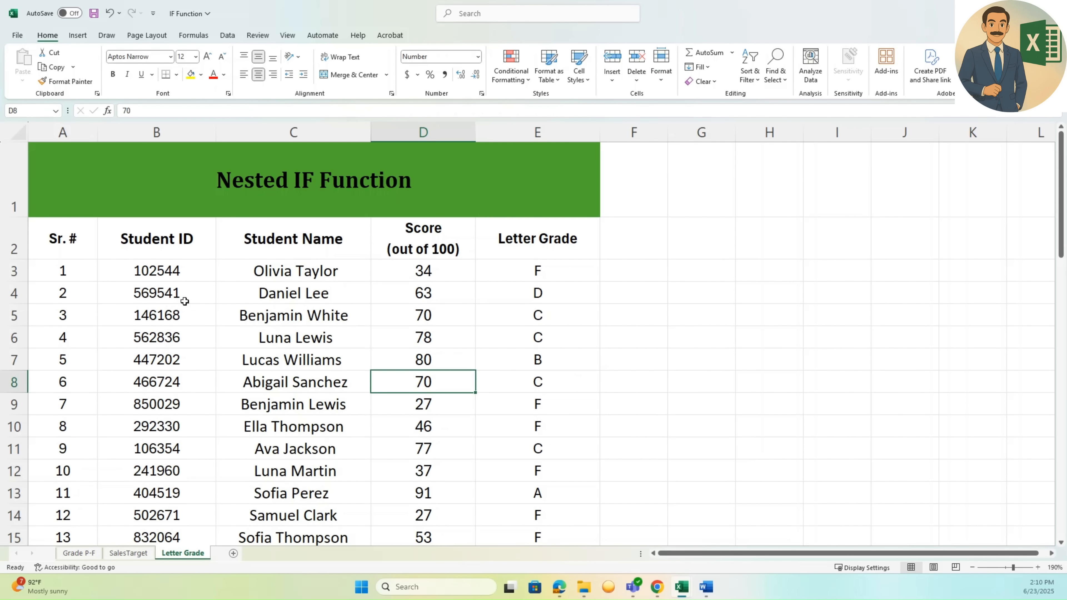
{"action": "left_click", "coordinate": [359, 383]}
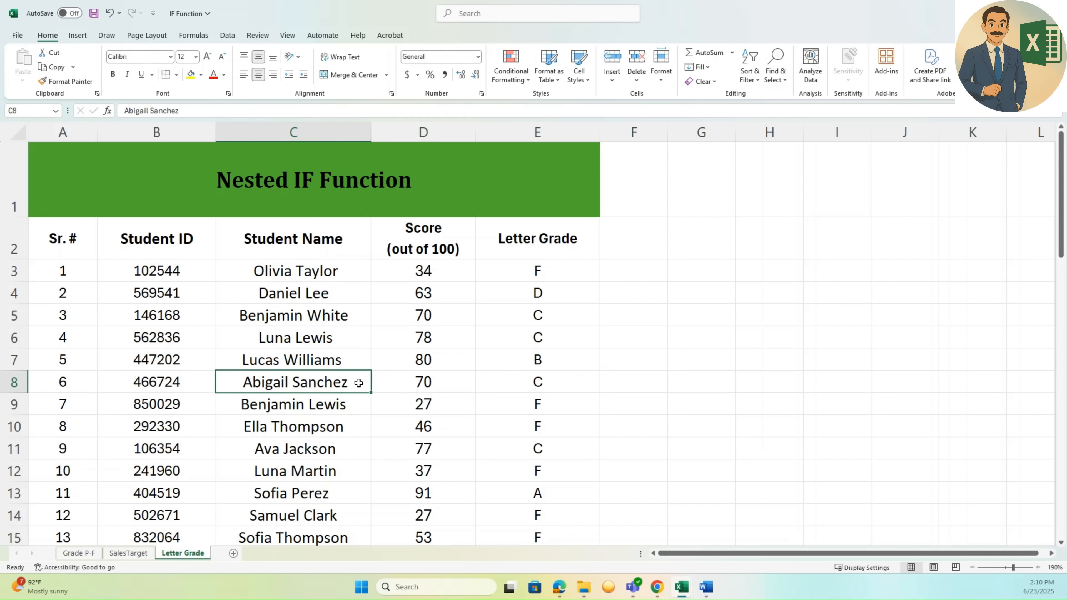